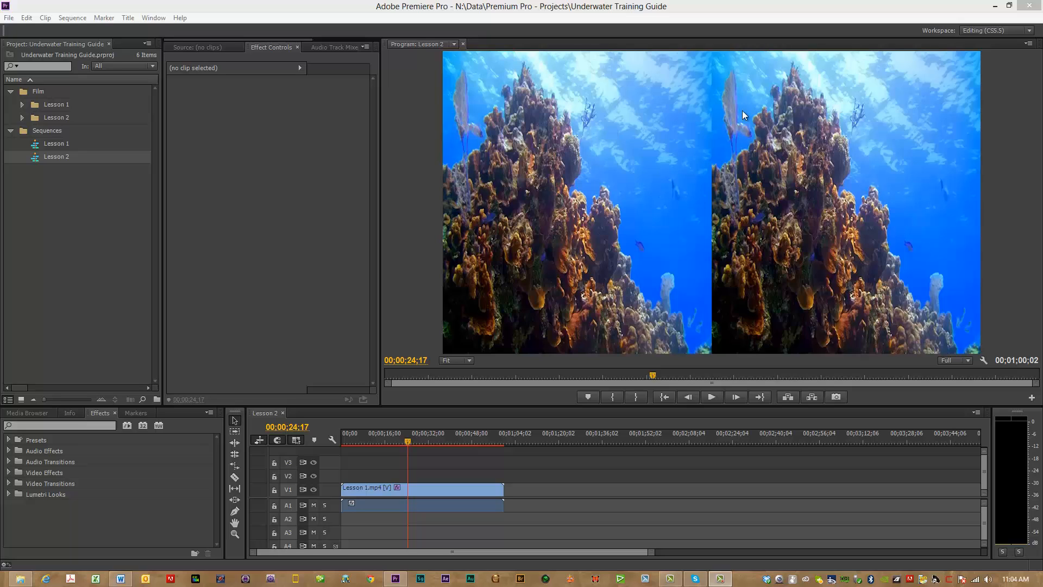
Step: Import the Lesson 2 video from the Lesson Set 3 folder into the project and close the folder window
{"action": "left_click", "coordinate": [365, 494]}
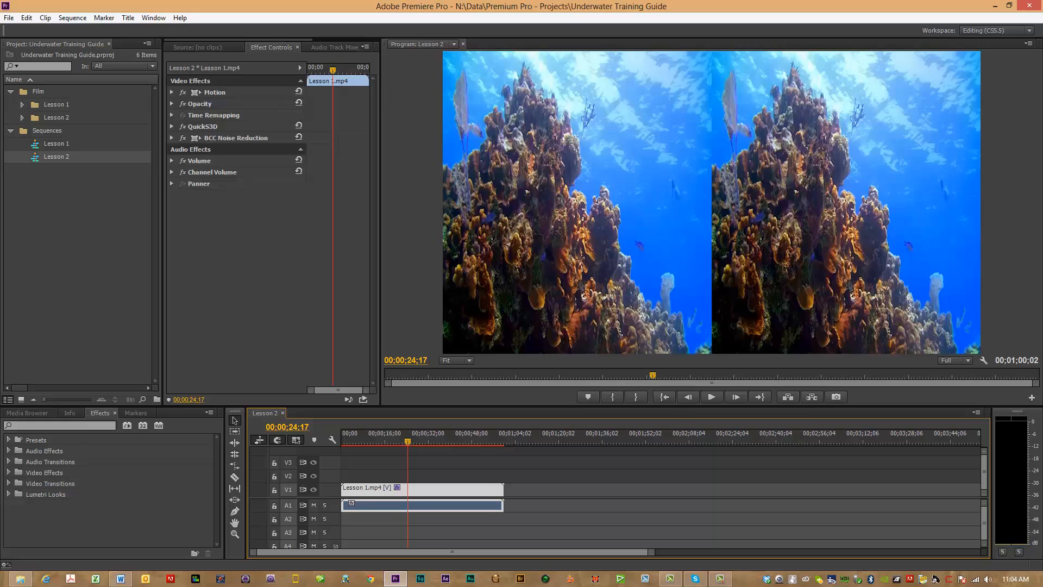
{"action": "left_click_drag", "start_coordinate": [1042, 92], "coordinate": [873, 72]}
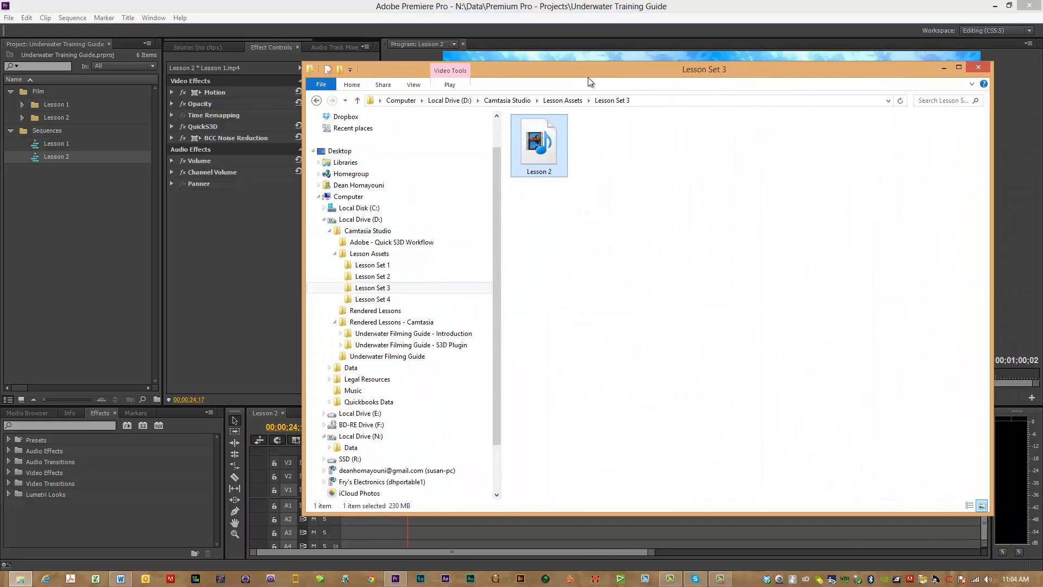
{"action": "mouse_move", "coordinate": [587, 78]}
{"action": "left_mouse_down"}
{"action": "mouse_move", "coordinate": [694, 77]}
{"action": "mouse_move", "coordinate": [604, 80]}
{"action": "left_mouse_up"}
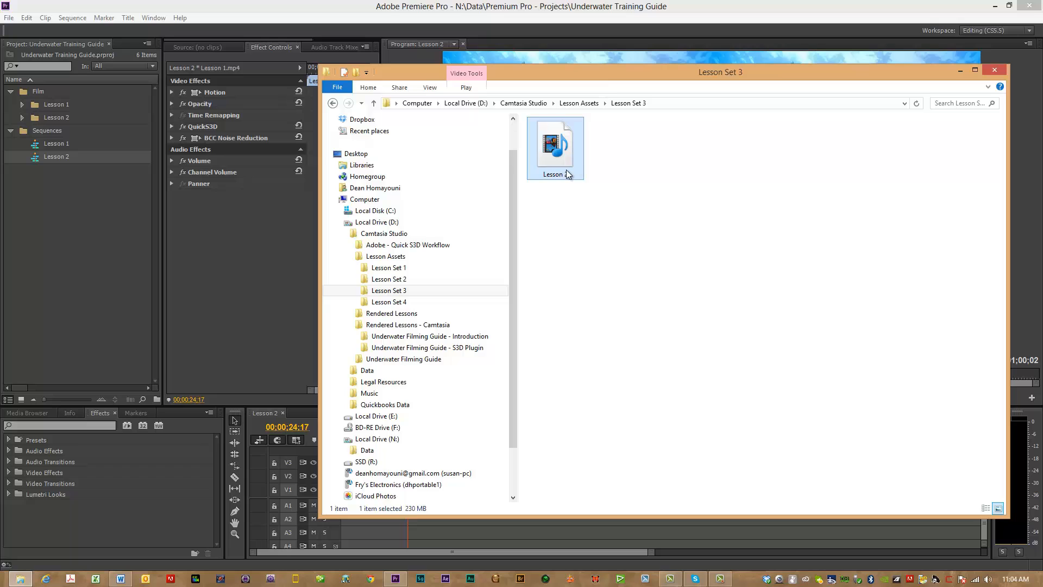
{"action": "left_click", "coordinate": [258, 413]}
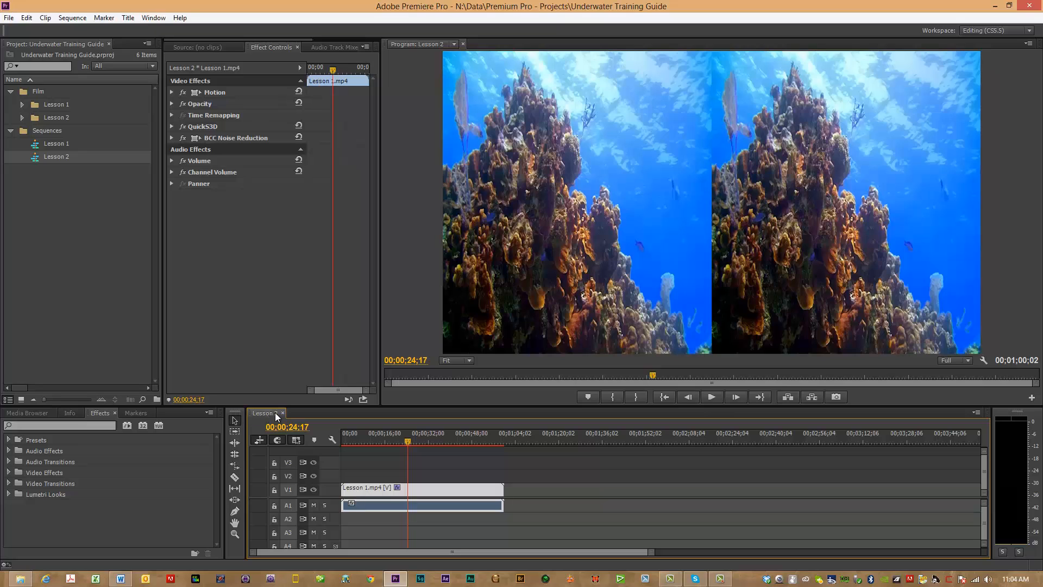
{"action": "left_click", "coordinate": [21, 580]}
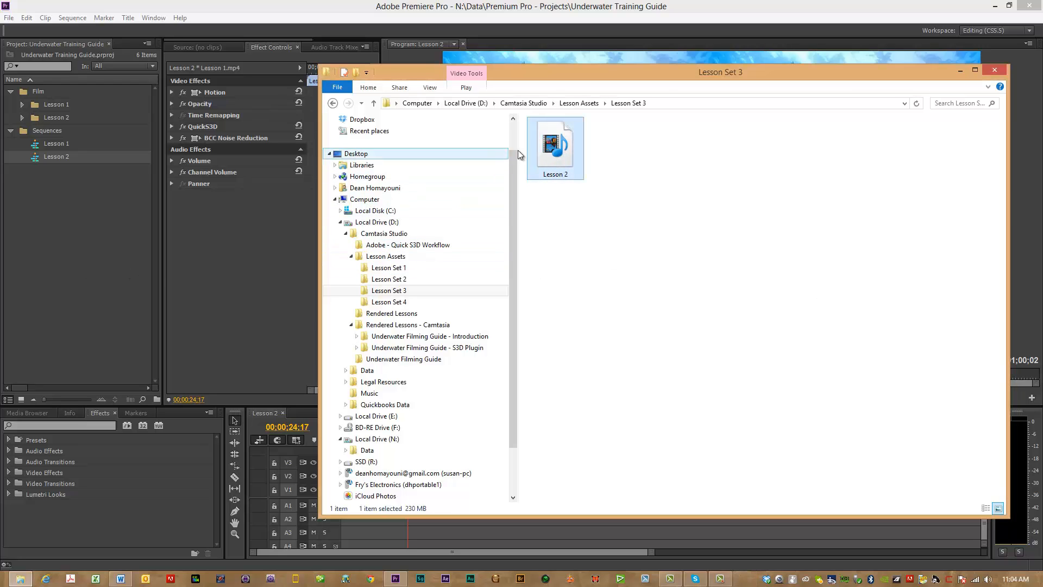
{"action": "left_click_drag", "start_coordinate": [554, 160], "coordinate": [77, 270]}
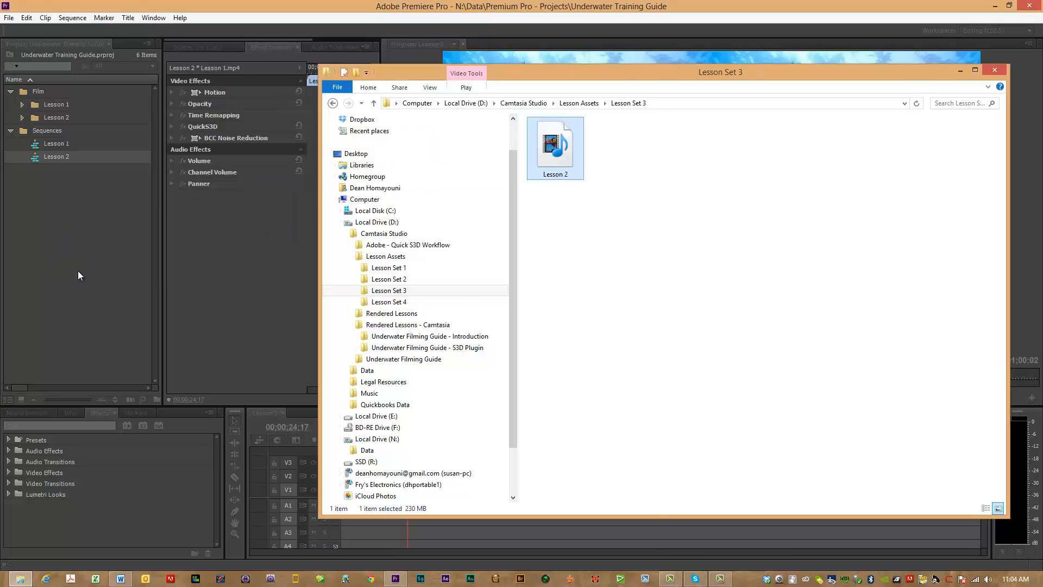
{"action": "left_click", "coordinate": [994, 71]}
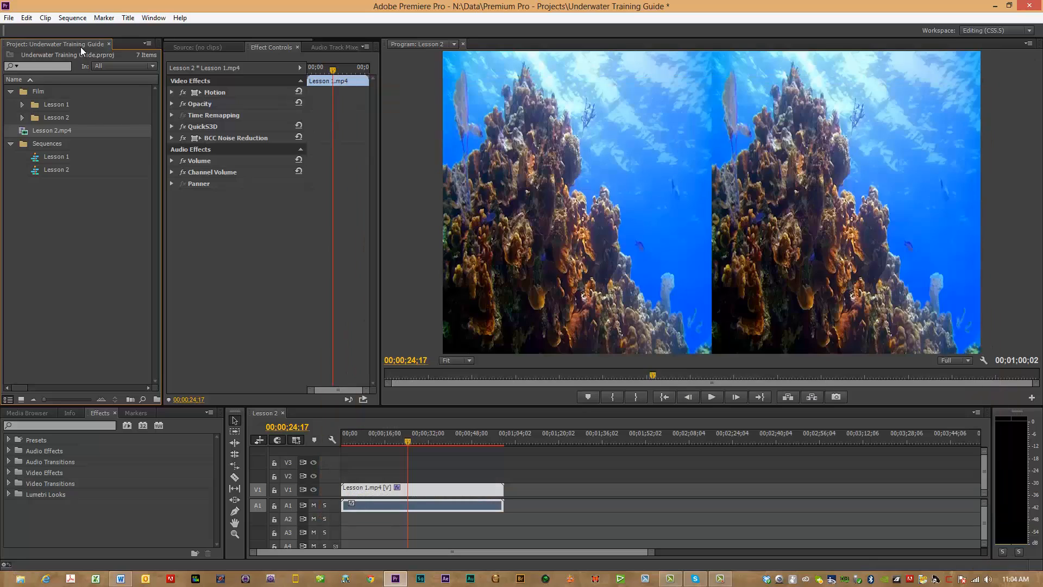
Step: Create a bin named Lesson 3 inside the Film bin and move Lesson 2.mp4 into it
{"action": "left_click", "coordinate": [39, 94]}
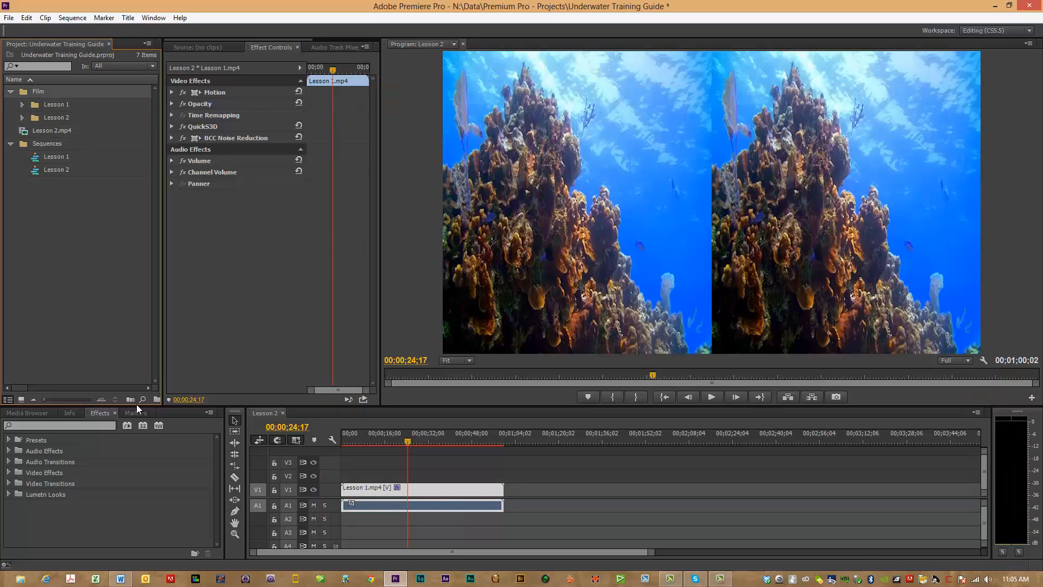
{"action": "left_click_drag", "start_coordinate": [162, 379], "coordinate": [190, 376]}
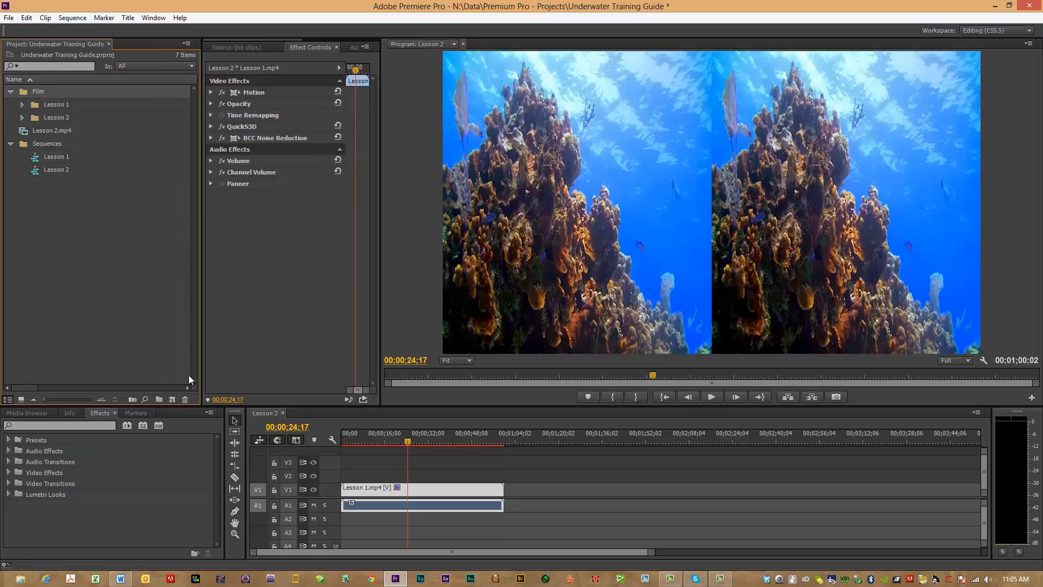
{"action": "left_click", "coordinate": [158, 399]}
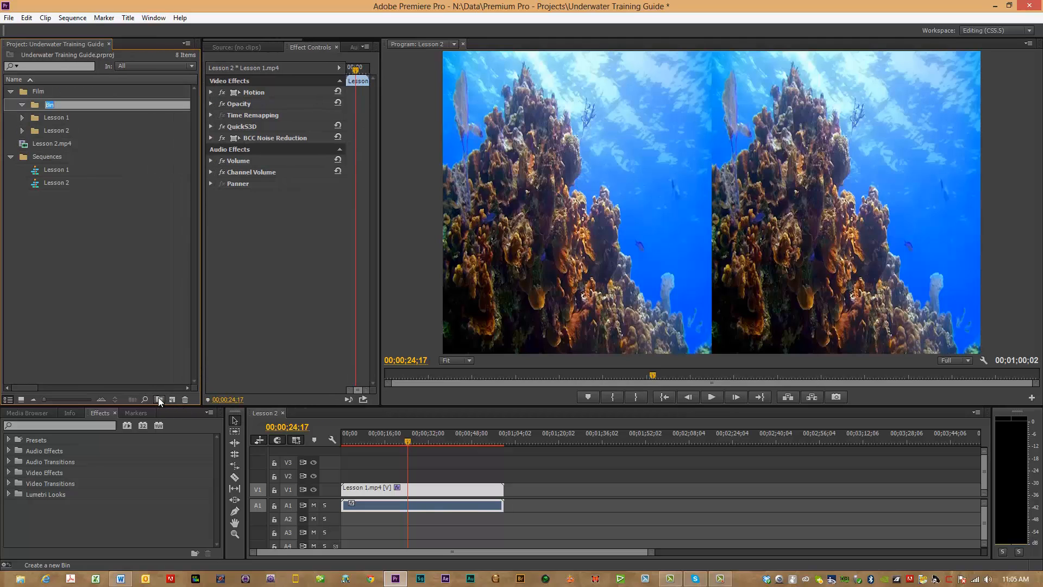
{"action": "type", "text": "Le"}
{"action": "type", "text": "3"}
{"action": "key", "text": "Tab"}
{"action": "left_click_drag", "start_coordinate": [48, 143], "coordinate": [64, 109]}
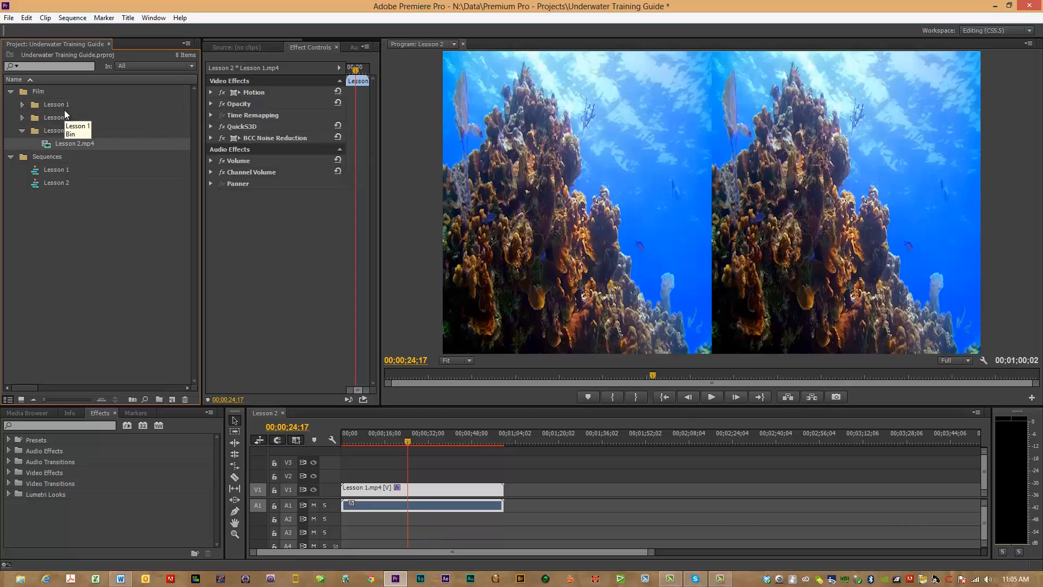
{"action": "left_click", "coordinate": [22, 130]}
Step: Create a sequence named Lesson 3 in the Sequences bin using the AVCHD 1080i30 (60i) preset
{"action": "left_click", "coordinate": [38, 141]}
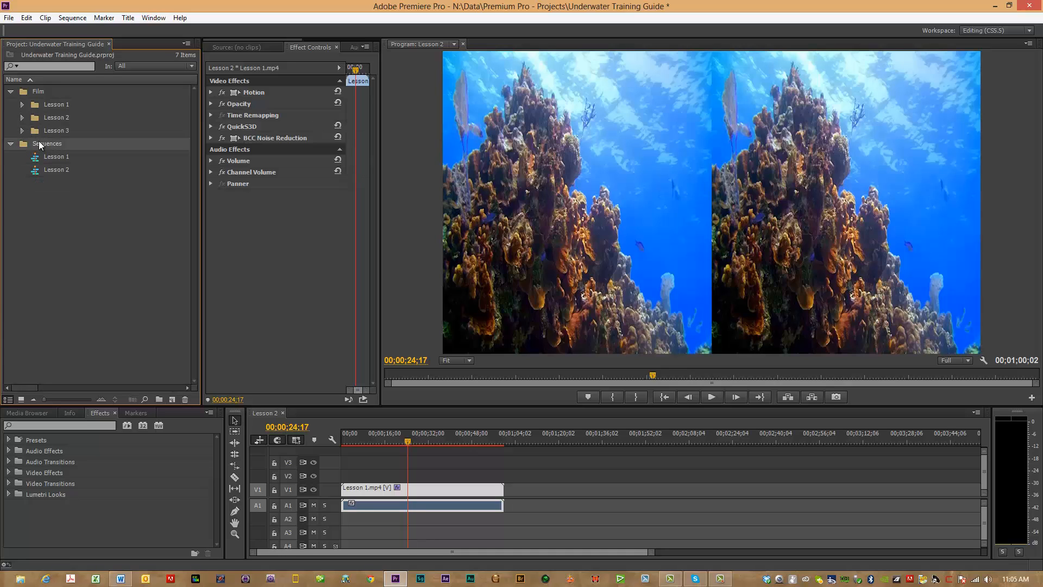
{"action": "left_click", "coordinate": [9, 17]}
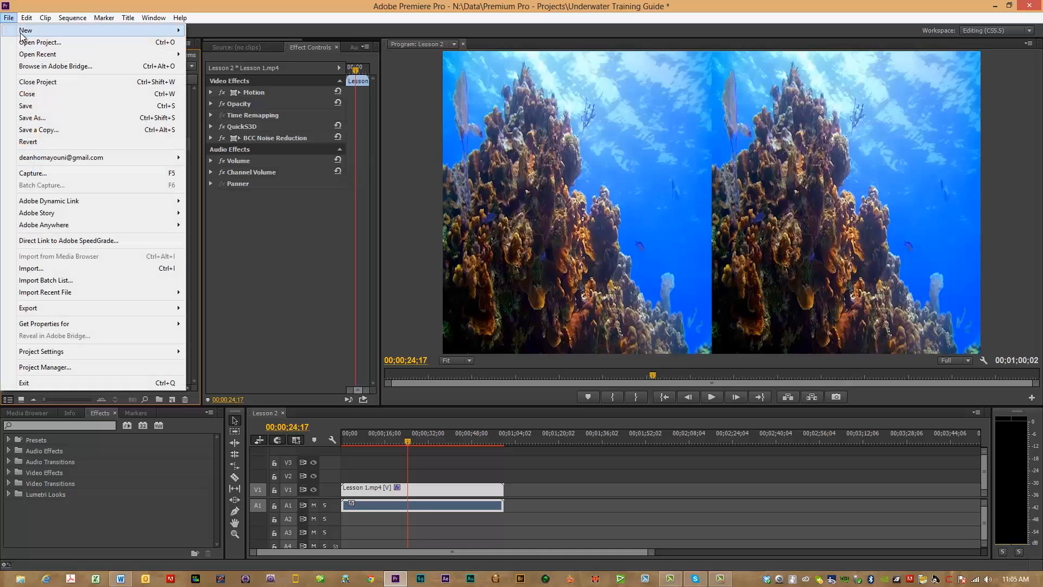
{"action": "mouse_move", "coordinate": [63, 30]}
{"action": "left_click", "coordinate": [223, 42]}
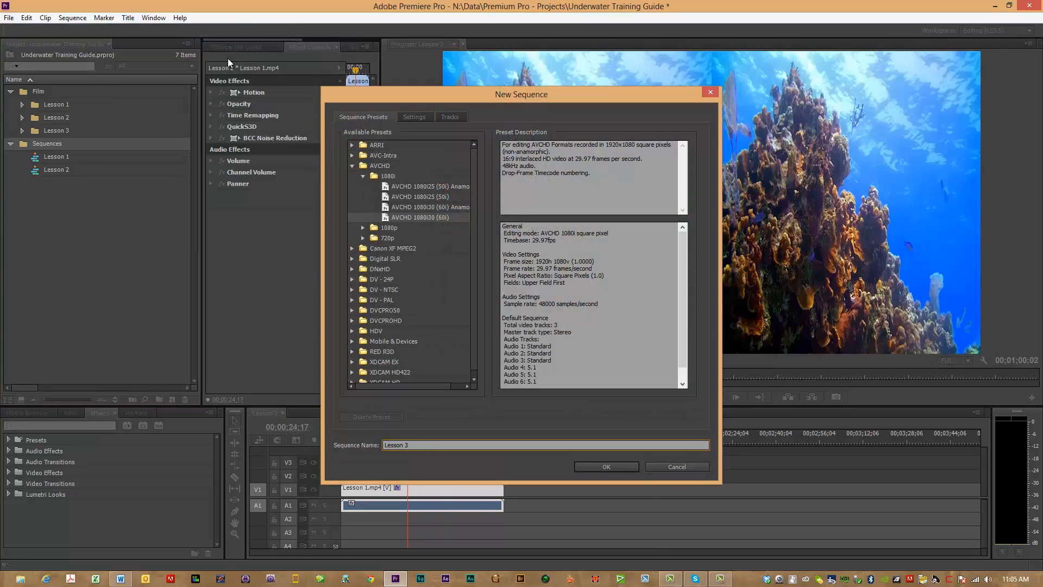
{"action": "left_click", "coordinate": [601, 464]}
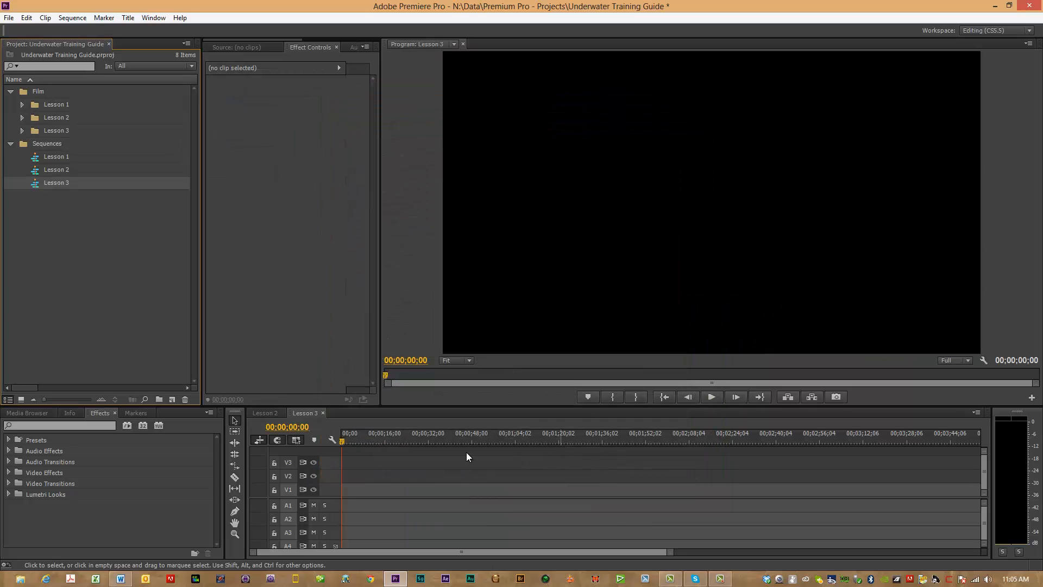
Step: Close the Lesson 2 sequence in the timeline, leaving only Lesson 3 open
{"action": "left_click", "coordinate": [282, 412]}
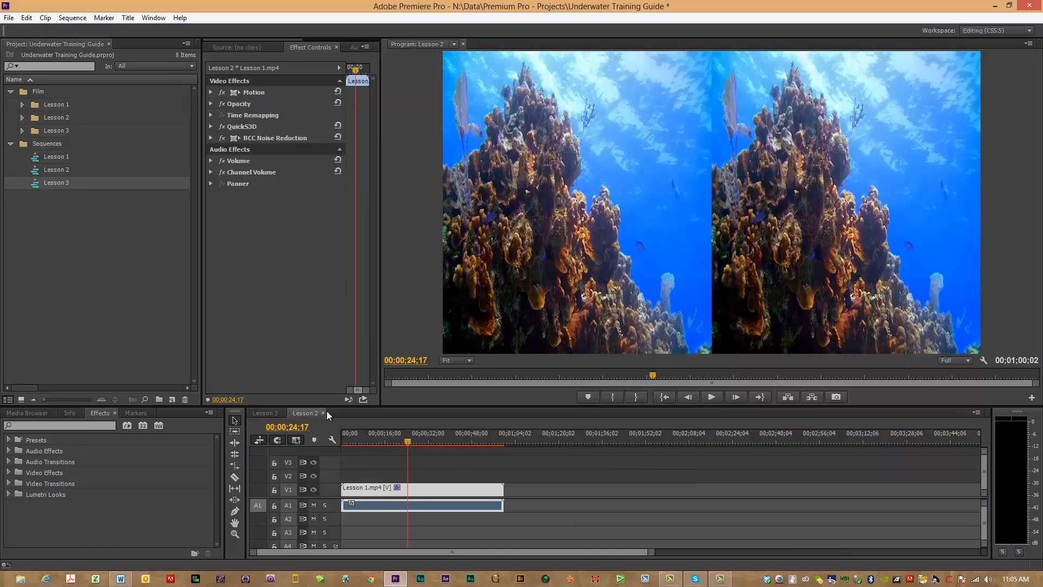
{"action": "mouse_move", "coordinate": [274, 416]}
{"action": "left_mouse_down"}
{"action": "mouse_move", "coordinate": [326, 413]}
{"action": "mouse_move", "coordinate": [272, 420]}
{"action": "mouse_move", "coordinate": [284, 414]}
{"action": "left_mouse_up"}
{"action": "left_click", "coordinate": [283, 413]}
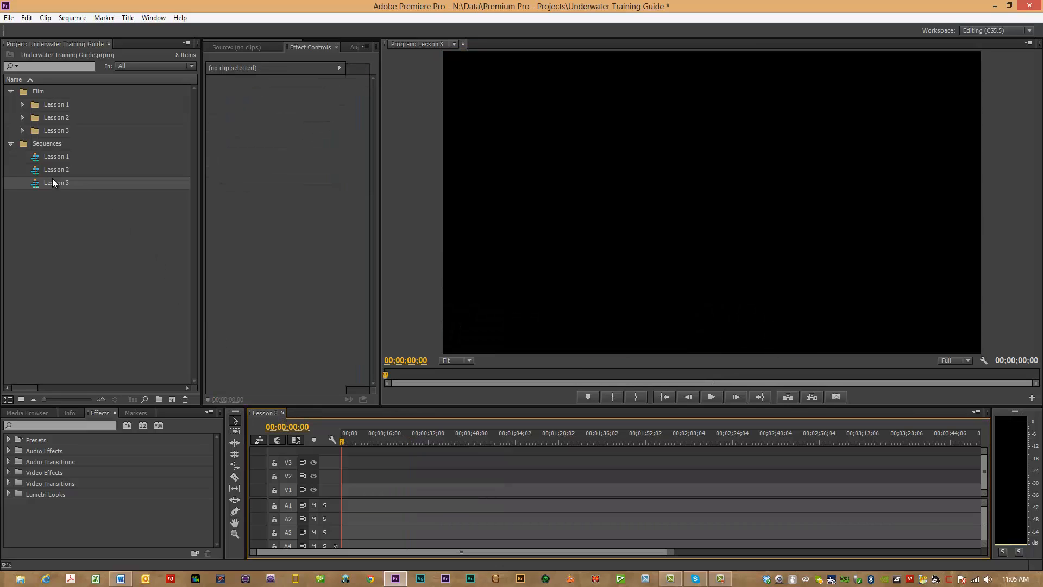
Step: Place the Lesson 2.mp4 clip from the Lesson 3 bin at the start of track V1 in the Lesson 3 sequence
{"action": "left_click_drag", "start_coordinate": [53, 179], "coordinate": [346, 425]}
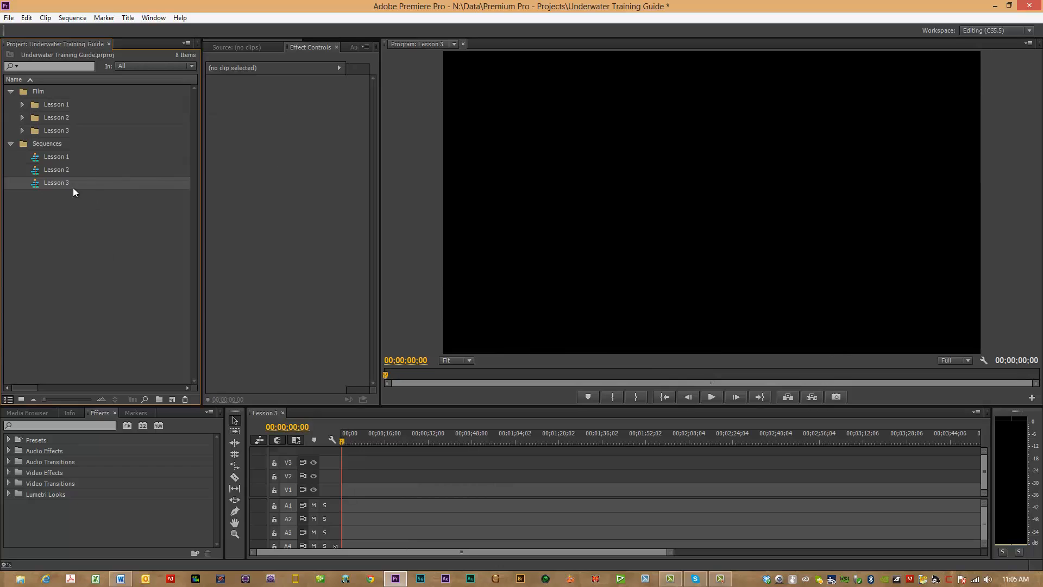
{"action": "left_click_drag", "start_coordinate": [59, 180], "coordinate": [331, 443]}
{"action": "left_click", "coordinate": [22, 131]}
{"action": "left_click_drag", "start_coordinate": [55, 147], "coordinate": [338, 494]}
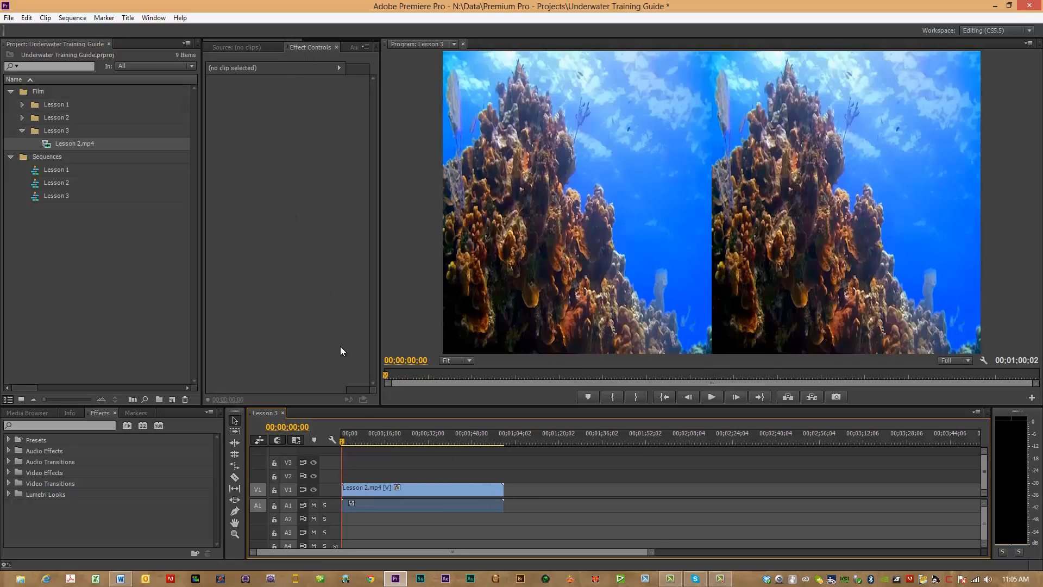
Step: Apply the QuickS3D video effect from Vision III Plug-ins to the Lesson 2.mp4 clip in the timeline
{"action": "right_click", "coordinate": [394, 490]}
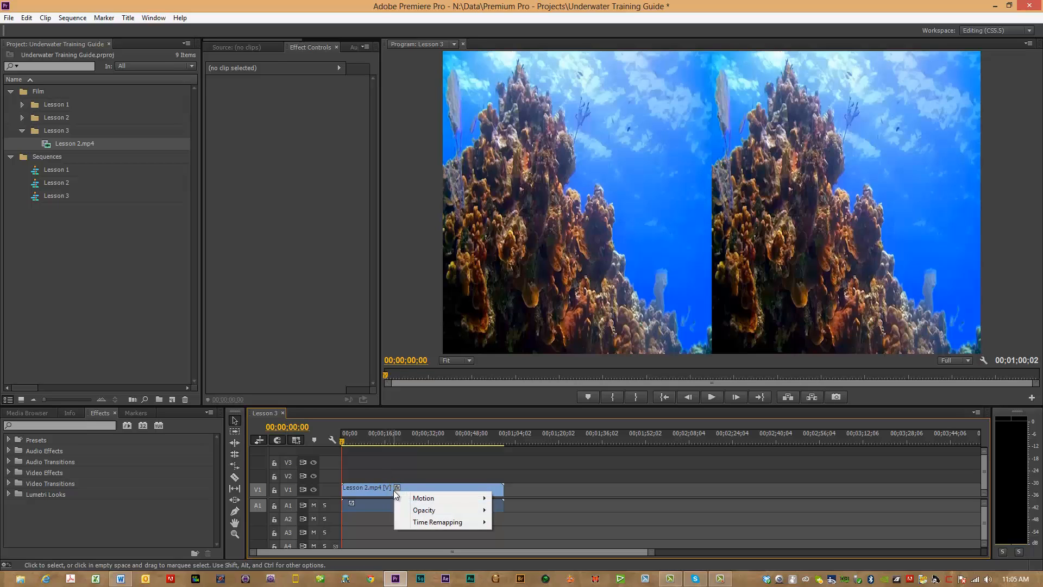
{"action": "left_click", "coordinate": [393, 489]}
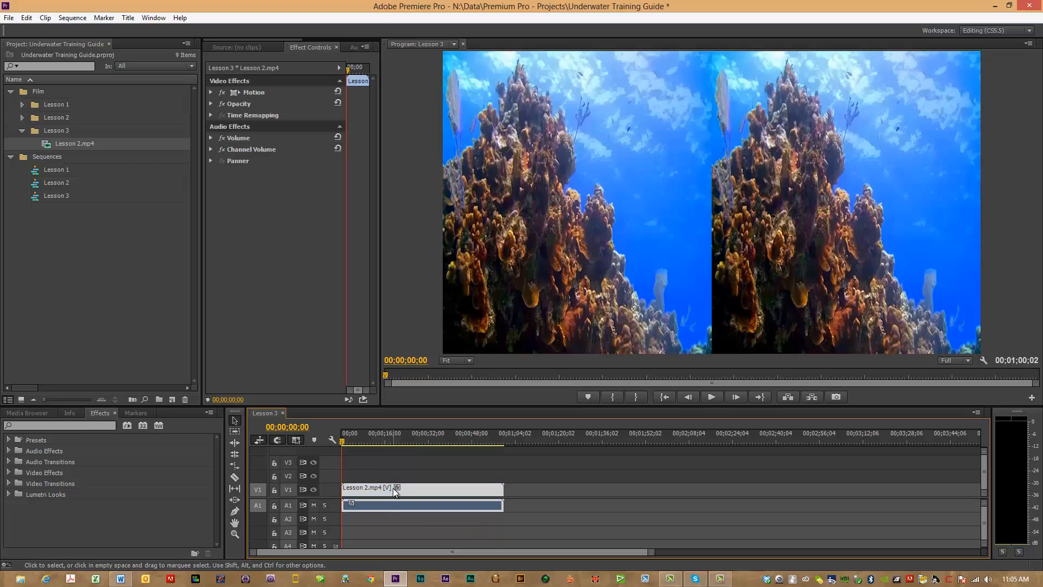
{"action": "left_click", "coordinate": [9, 472]}
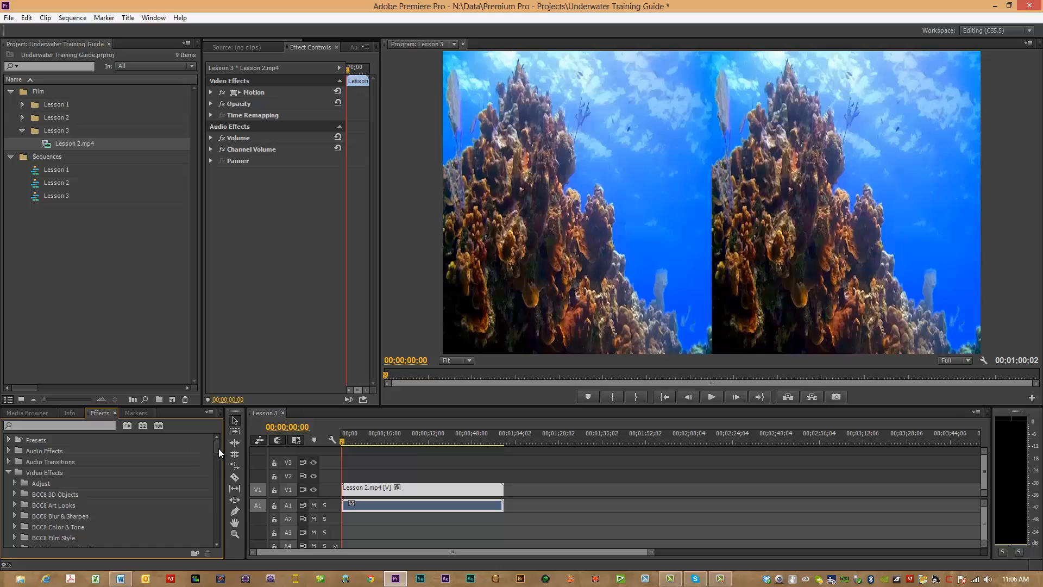
{"action": "left_click_drag", "start_coordinate": [219, 448], "coordinate": [203, 537]}
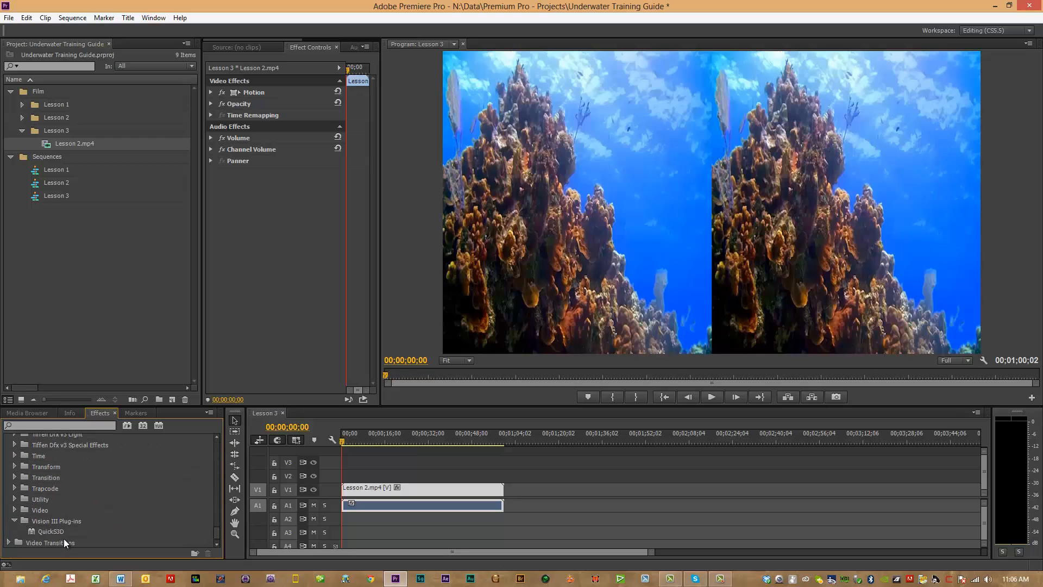
{"action": "left_click_drag", "start_coordinate": [59, 533], "coordinate": [376, 498]}
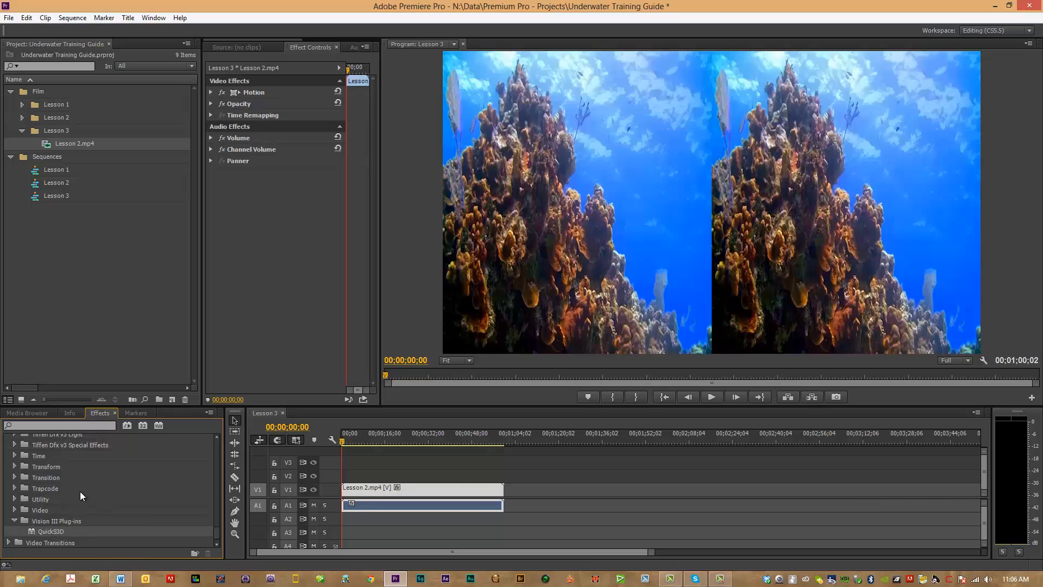
{"action": "left_click_drag", "start_coordinate": [59, 530], "coordinate": [362, 491]}
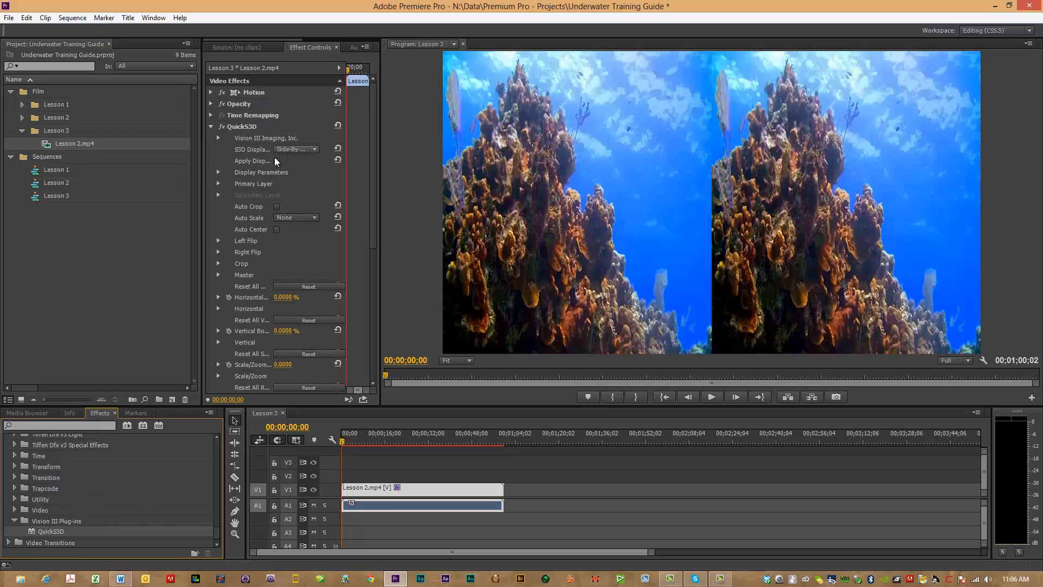
Step: Cycle the QuickS3D display mode through Left, Side-By-Side, Line Interlaced and Anaglyph (Red/Cyan), ending on Left
{"action": "left_click", "coordinate": [315, 150]}
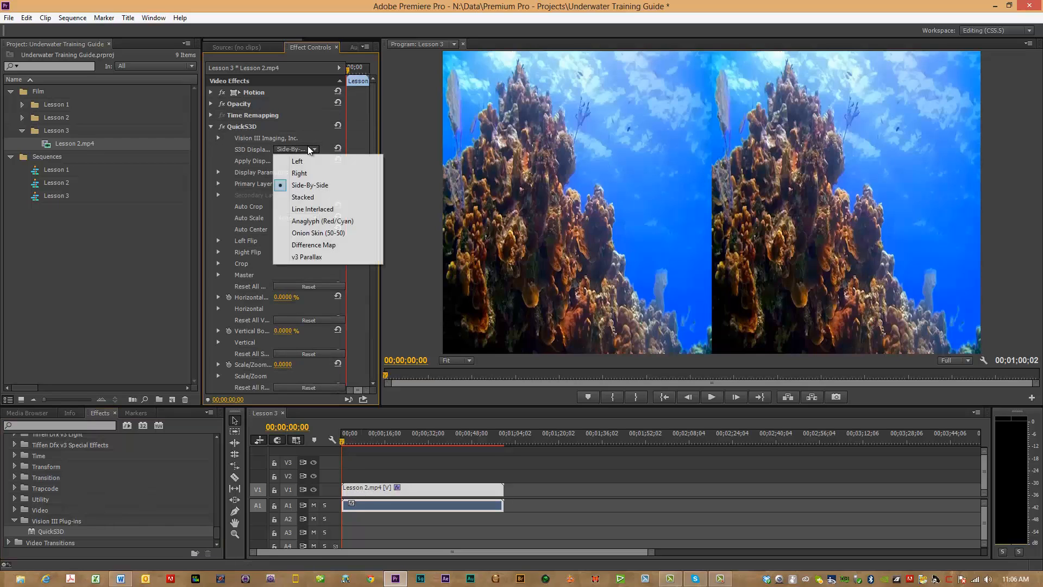
{"action": "left_click", "coordinate": [296, 159]}
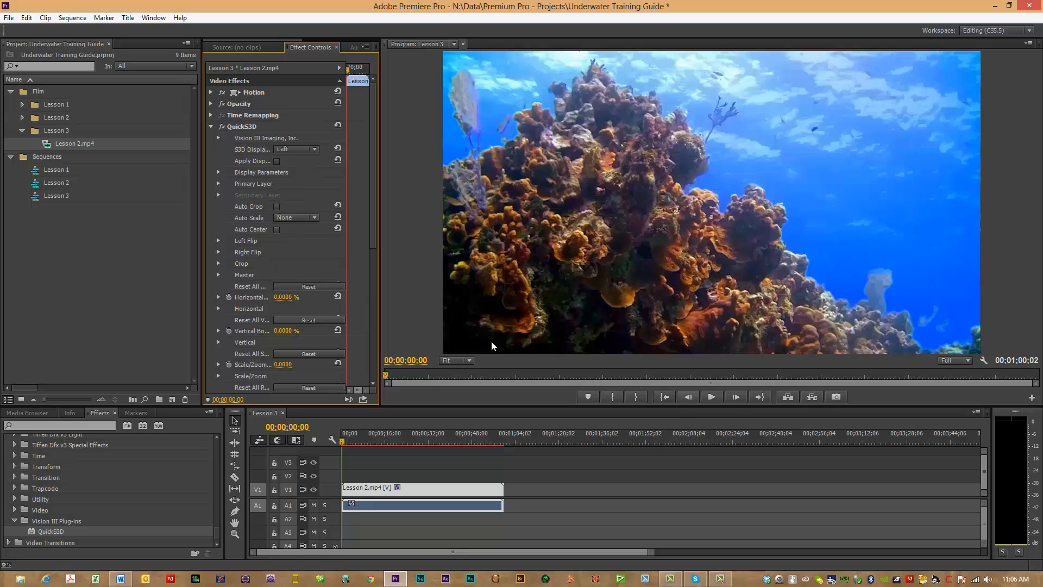
{"action": "left_click", "coordinate": [312, 151]}
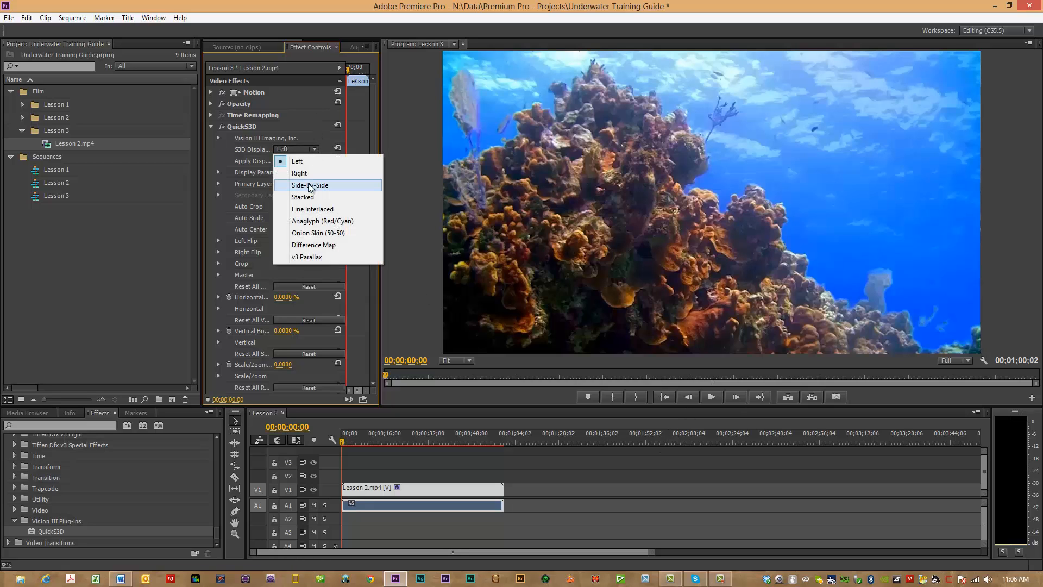
{"action": "left_click", "coordinate": [309, 183]}
{"action": "left_click", "coordinate": [313, 150]}
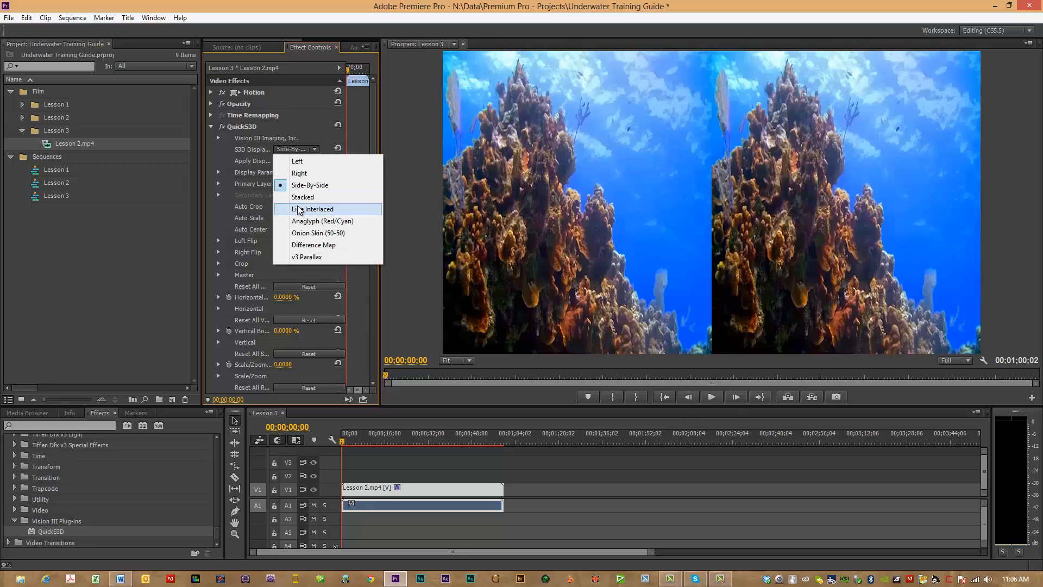
{"action": "left_click", "coordinate": [310, 209]}
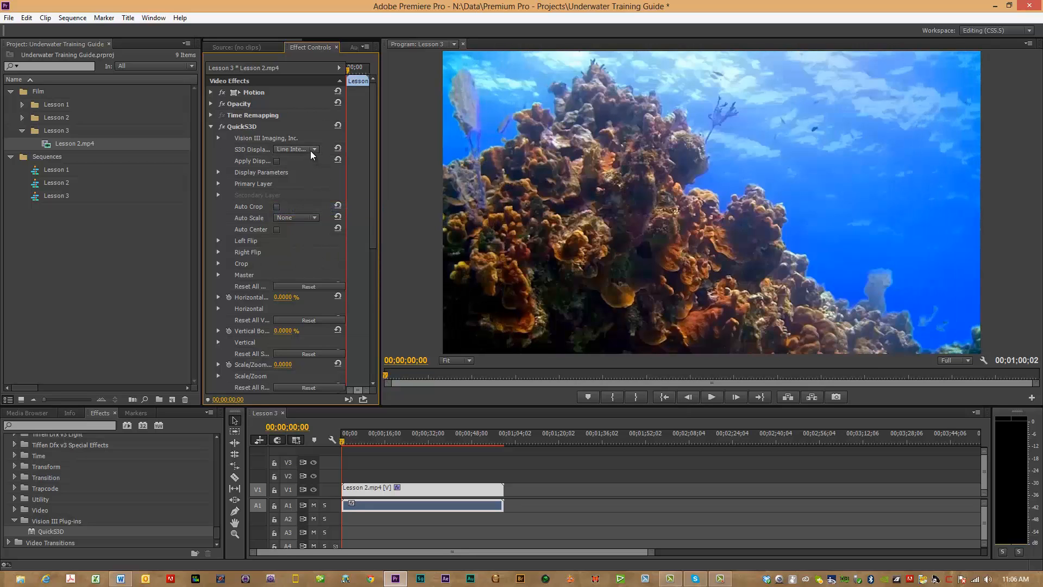
{"action": "left_click", "coordinate": [311, 150]}
{"action": "left_click", "coordinate": [308, 221]}
{"action": "left_click", "coordinate": [313, 150]}
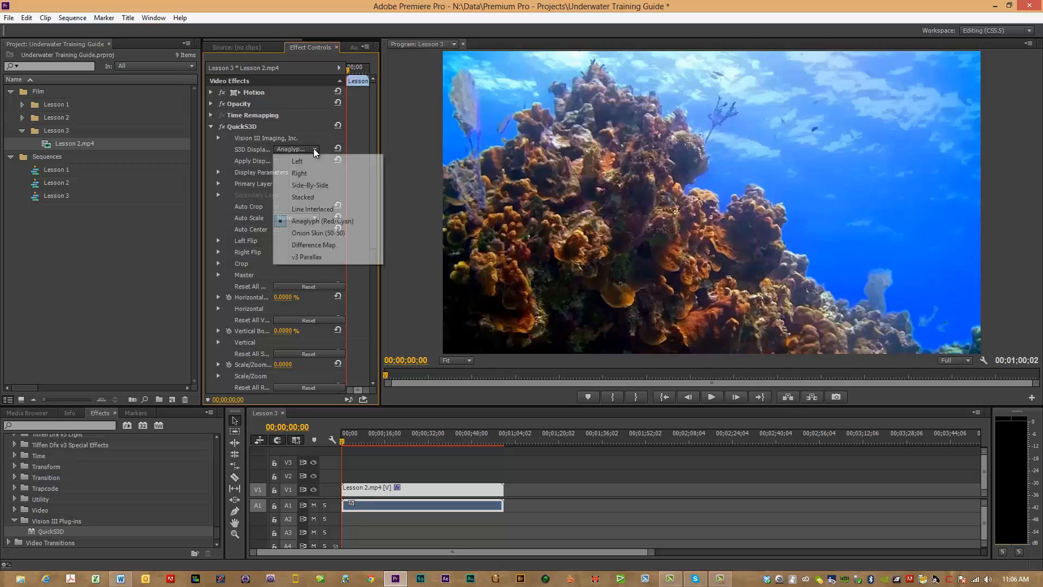
{"action": "left_click", "coordinate": [294, 161]}
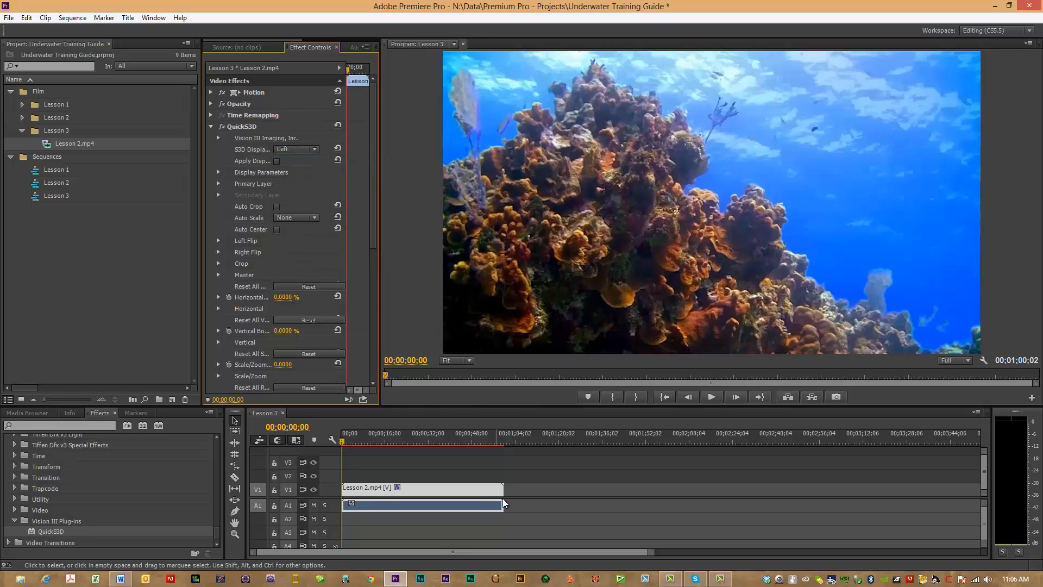
Step: Play the opening of the Lesson 3 sequence, return the playhead to the start and play it again
{"action": "left_click", "coordinate": [711, 398]}
{"action": "left_click", "coordinate": [710, 398]}
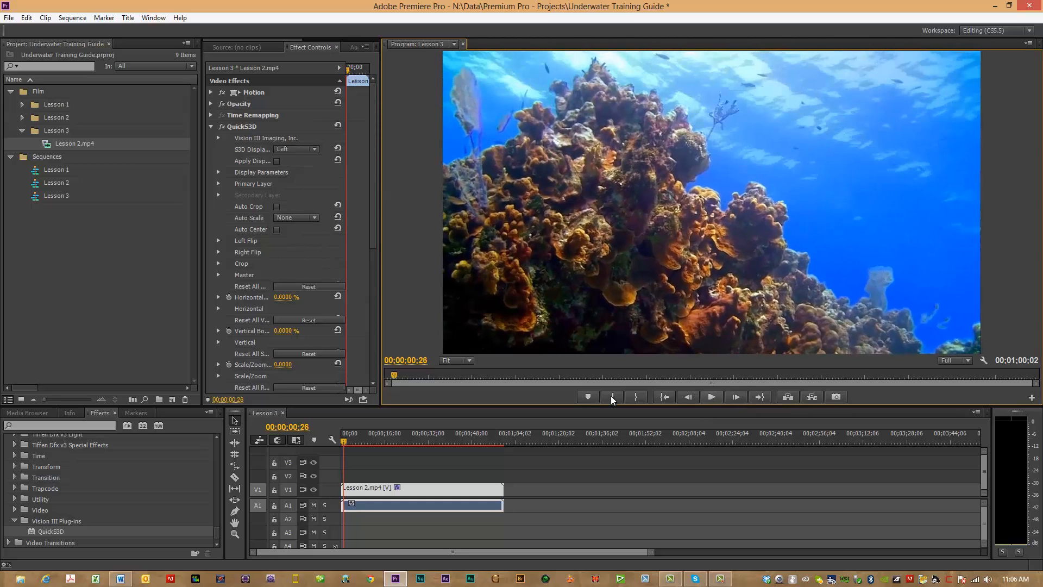
{"action": "left_click_drag", "start_coordinate": [345, 444], "coordinate": [333, 445]}
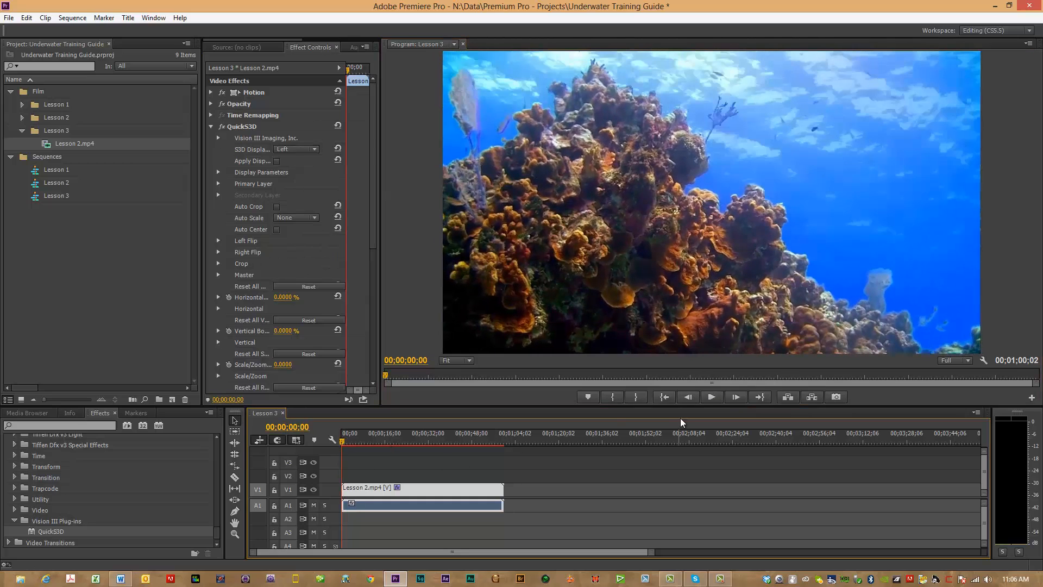
{"action": "left_click", "coordinate": [711, 396]}
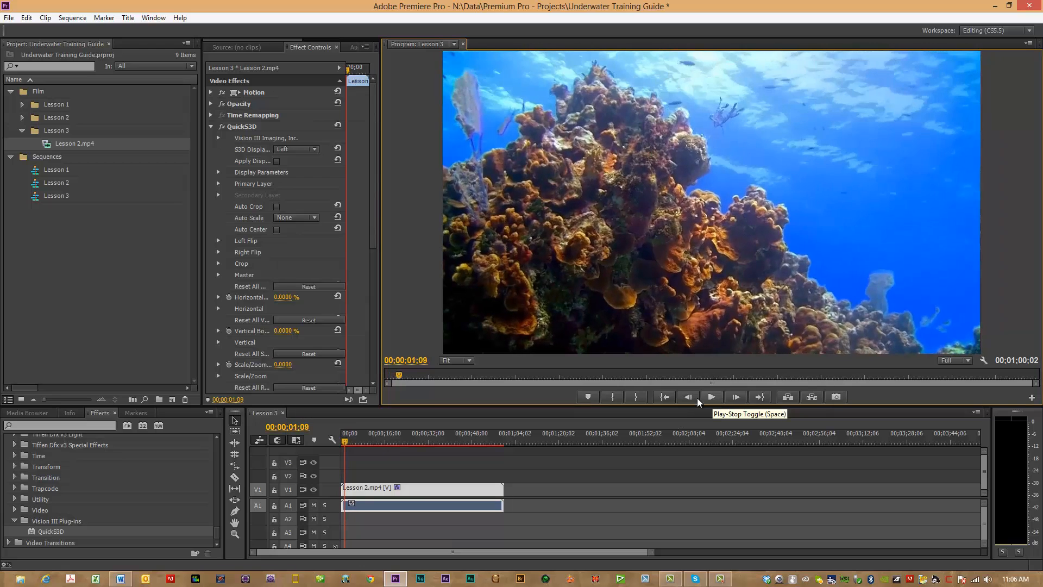
Step: Return the playhead to the start of the Lesson 3 sequence and play it to 00;00;05;11
{"action": "left_click_drag", "start_coordinate": [348, 444], "coordinate": [318, 445]}
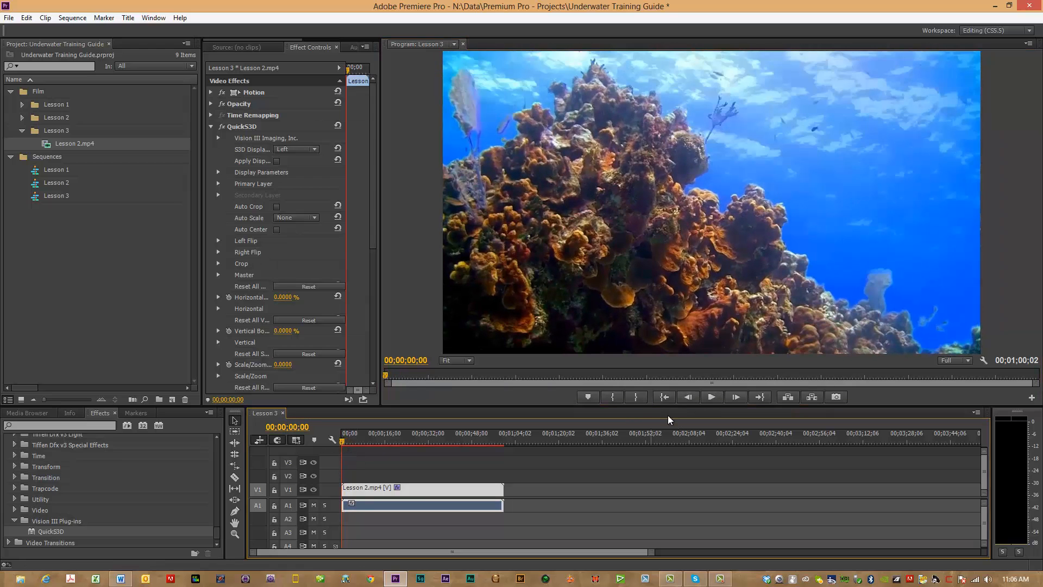
{"action": "left_click", "coordinate": [714, 398]}
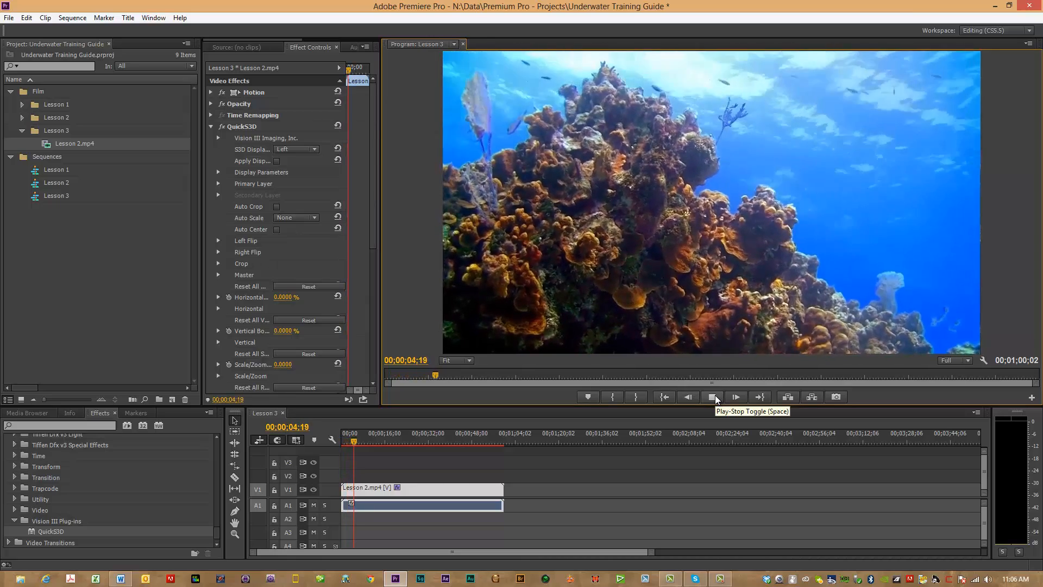
{"action": "left_click", "coordinate": [715, 398]}
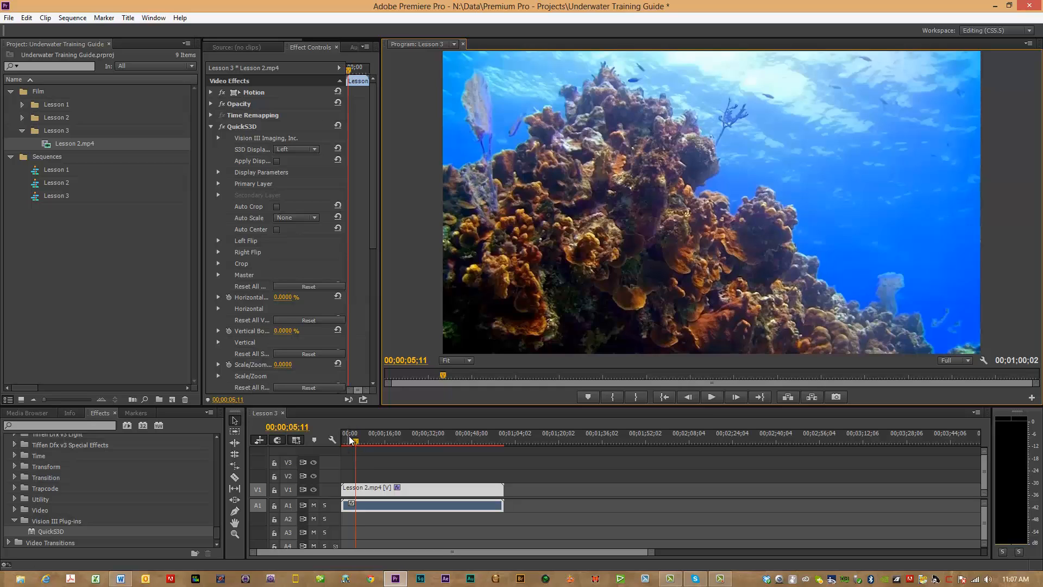
Step: Play the sequence from its start, stop at 00;00;02;25 and activate the Razor tool
{"action": "left_click_drag", "start_coordinate": [350, 440], "coordinate": [333, 440]}
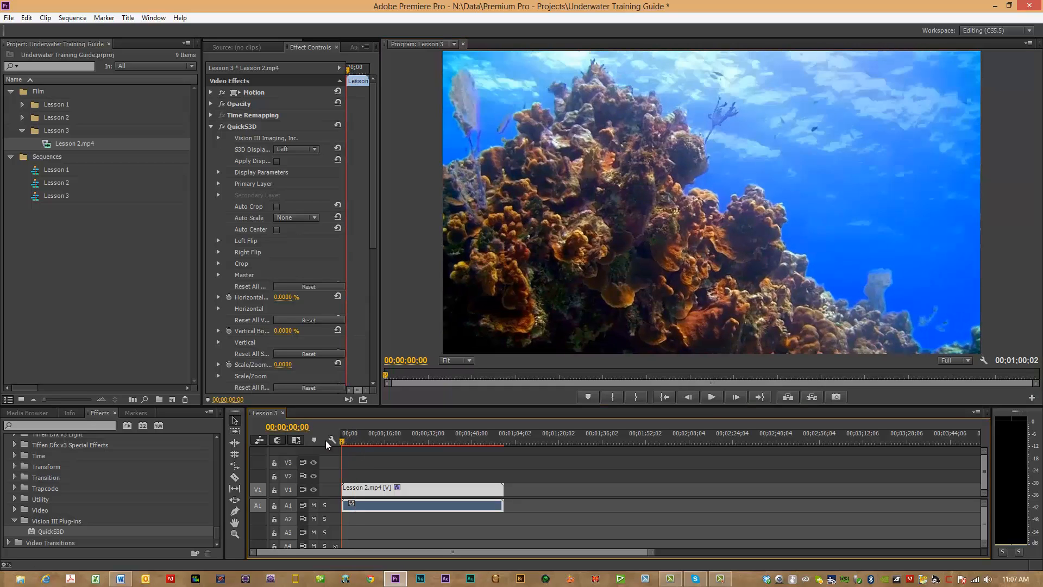
{"action": "left_click", "coordinate": [710, 399]}
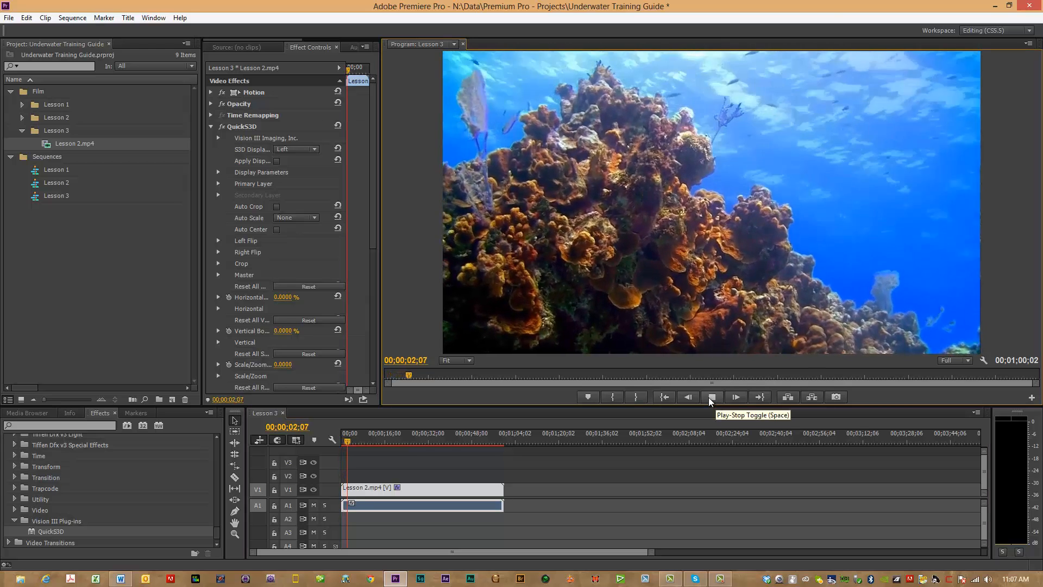
{"action": "left_click", "coordinate": [711, 398]}
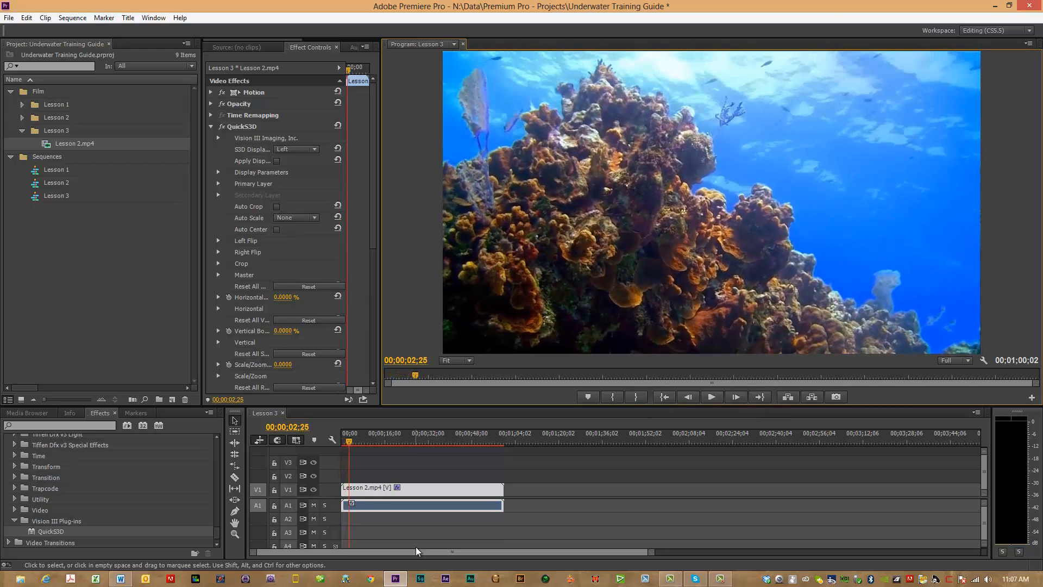
{"action": "left_click", "coordinate": [234, 477]}
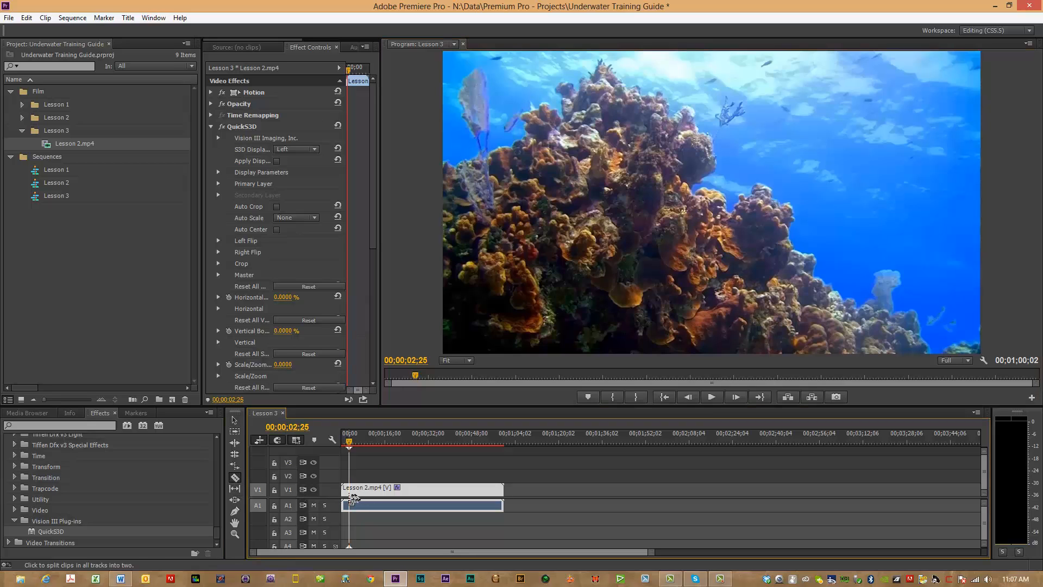
{"action": "right_click", "coordinate": [348, 491]}
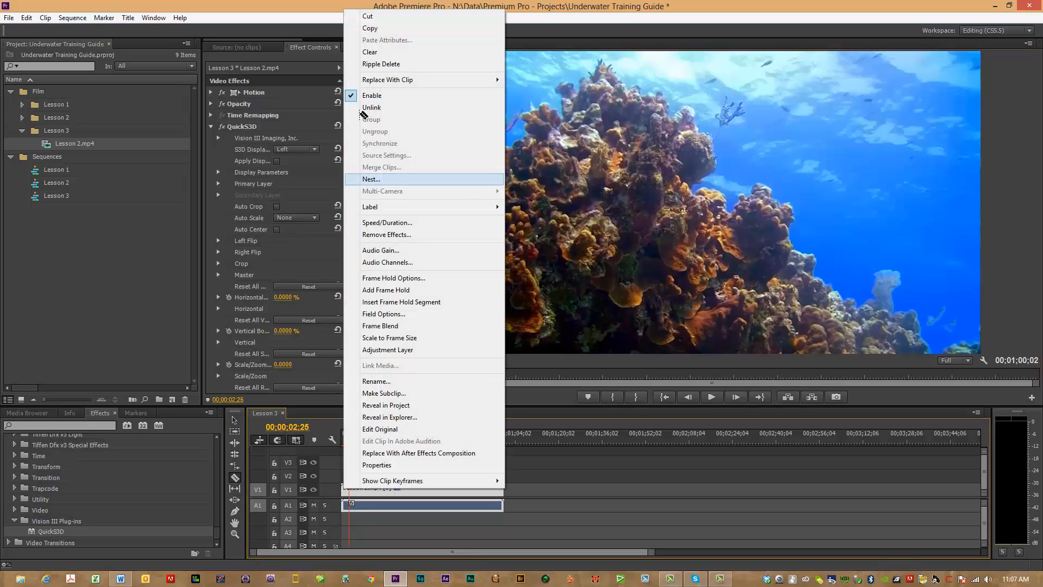
{"action": "left_click", "coordinate": [363, 53]}
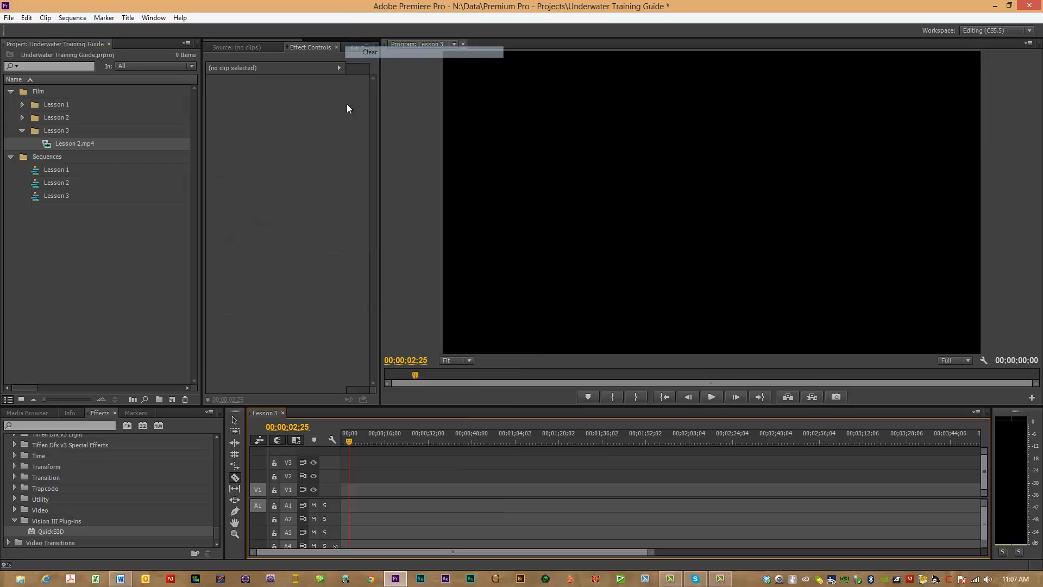
{"action": "left_click", "coordinate": [26, 18]}
{"action": "left_click", "coordinate": [31, 28]}
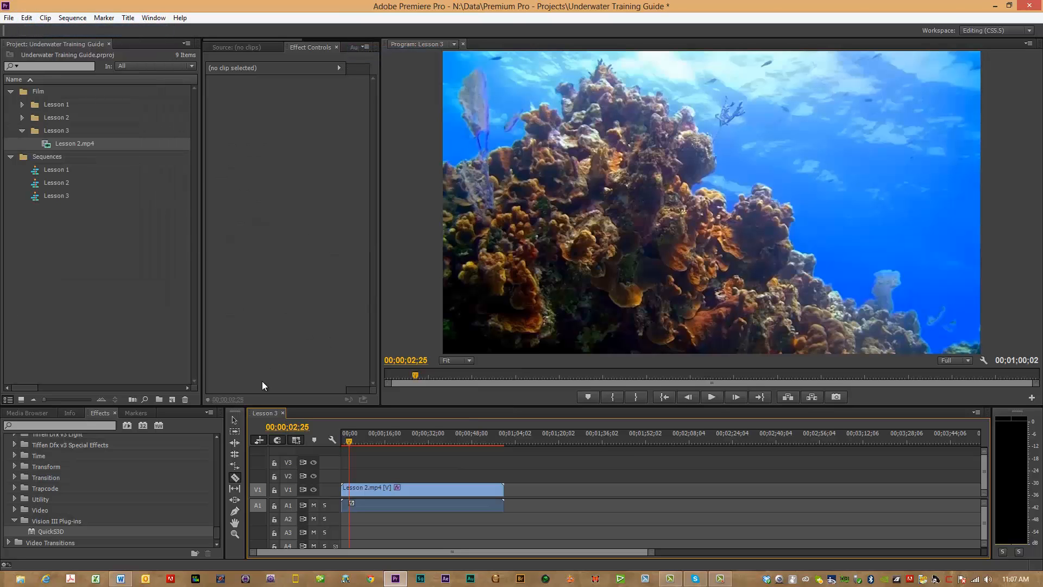
Step: Split the Lesson 2.mp4 clip at 00;00;02;25 and ripple delete the piece before the cut
{"action": "left_click", "coordinate": [348, 496]}
{"action": "right_click", "coordinate": [349, 496]}
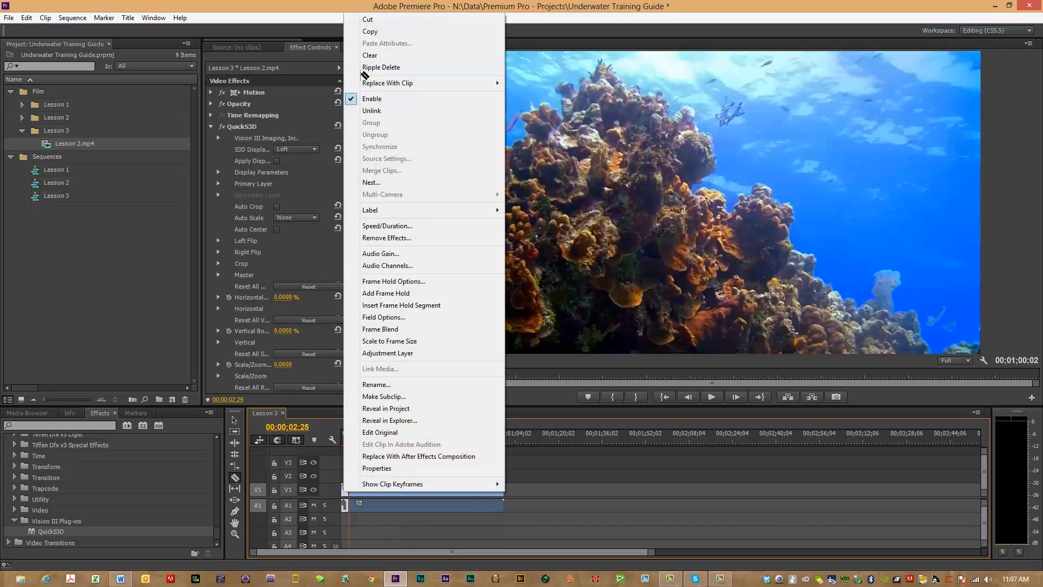
{"action": "left_click", "coordinate": [380, 67]}
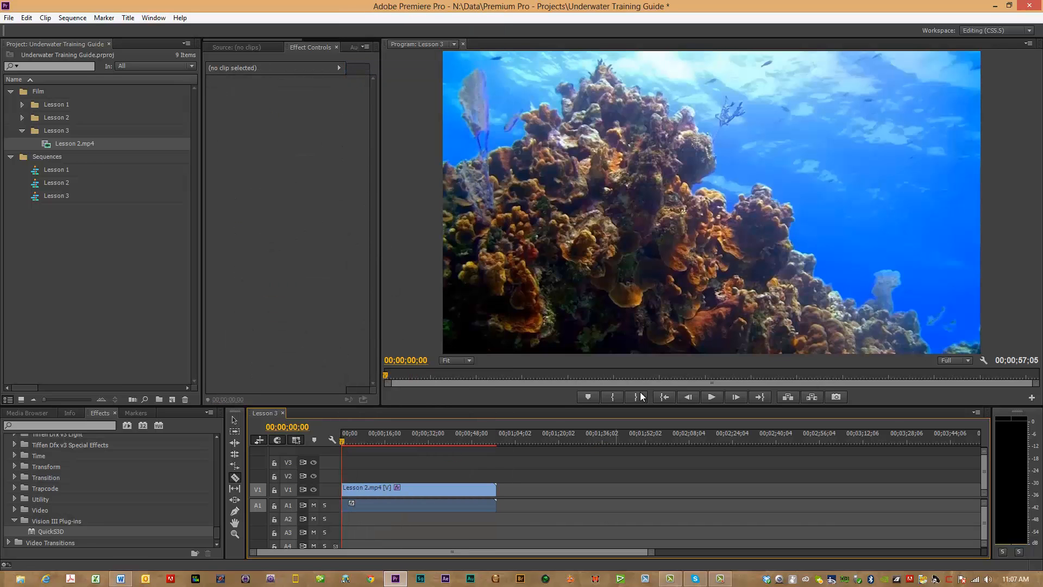
Step: Play the trimmed sequence beyond 00;00;32;22 to review the footage, and return the playhead to the start
{"action": "left_click", "coordinate": [713, 397]}
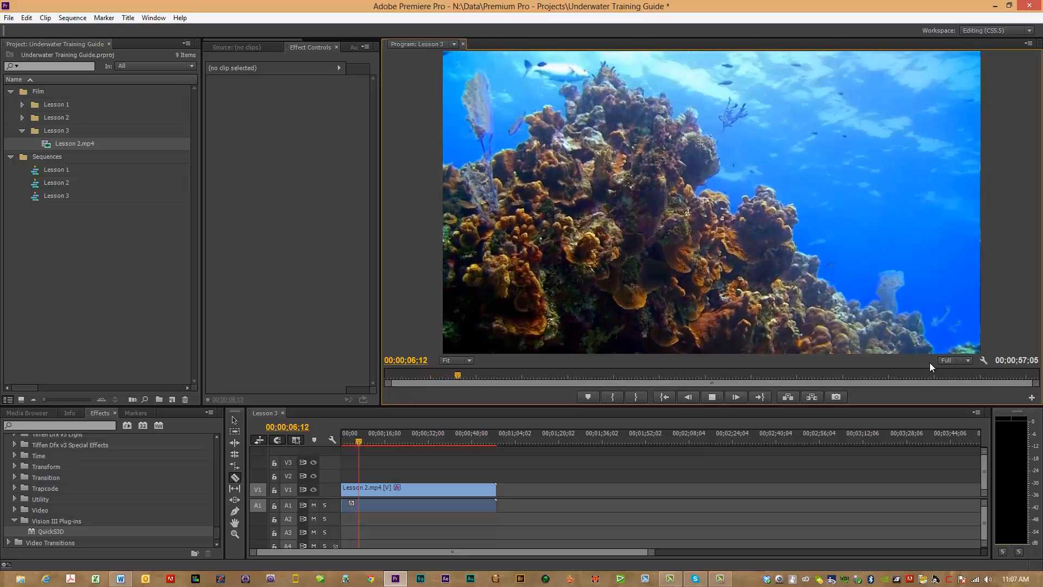
{"action": "left_click", "coordinate": [713, 397]}
{"action": "left_click_drag", "start_coordinate": [444, 439], "coordinate": [328, 441]}
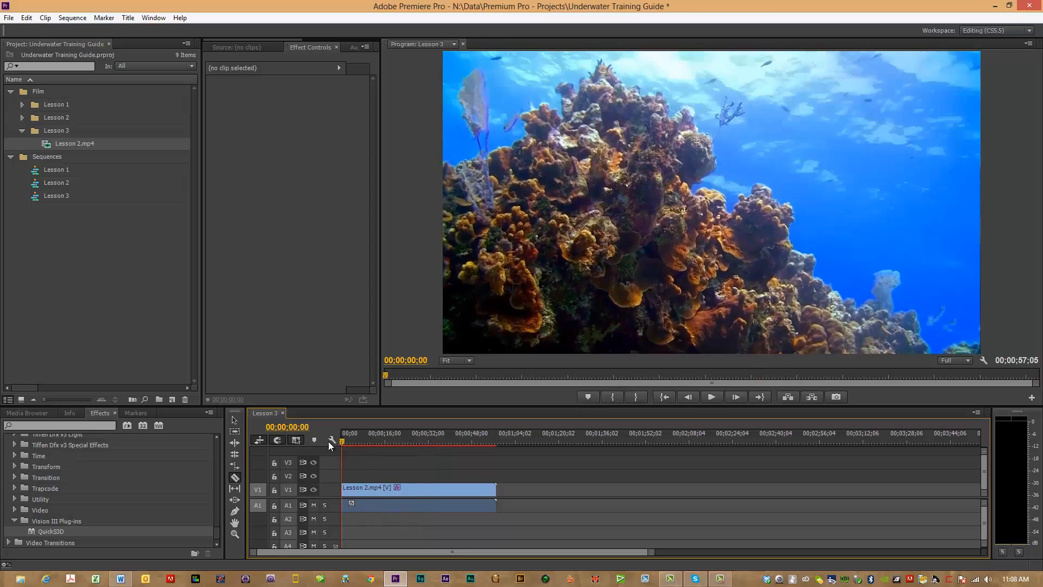
Step: Play to 00;00;05;28, split the Lesson 2.mp4 clip there and ripple delete the piece before the cut
{"action": "left_click", "coordinate": [711, 396]}
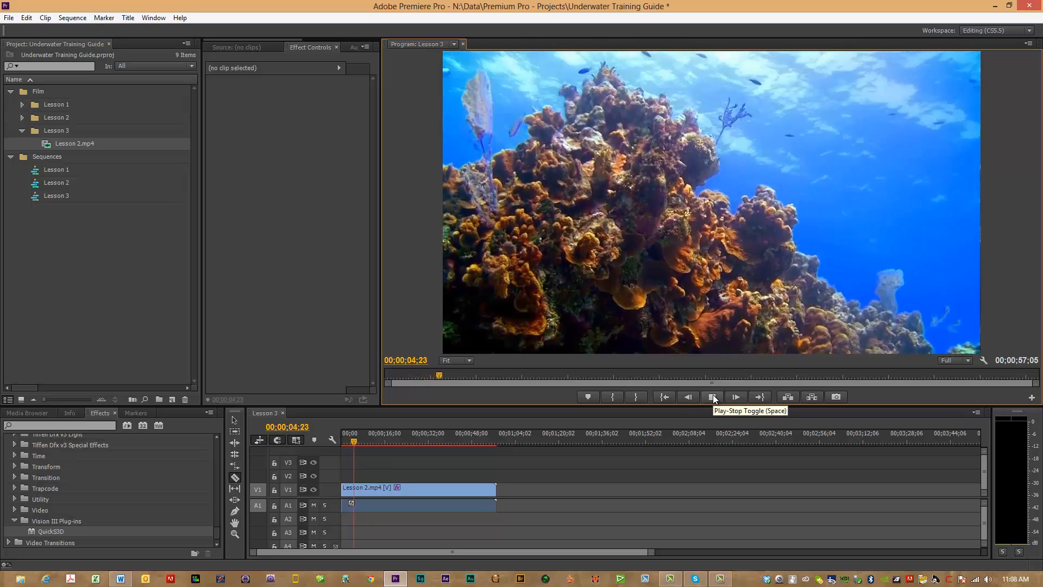
{"action": "left_click", "coordinate": [712, 396]}
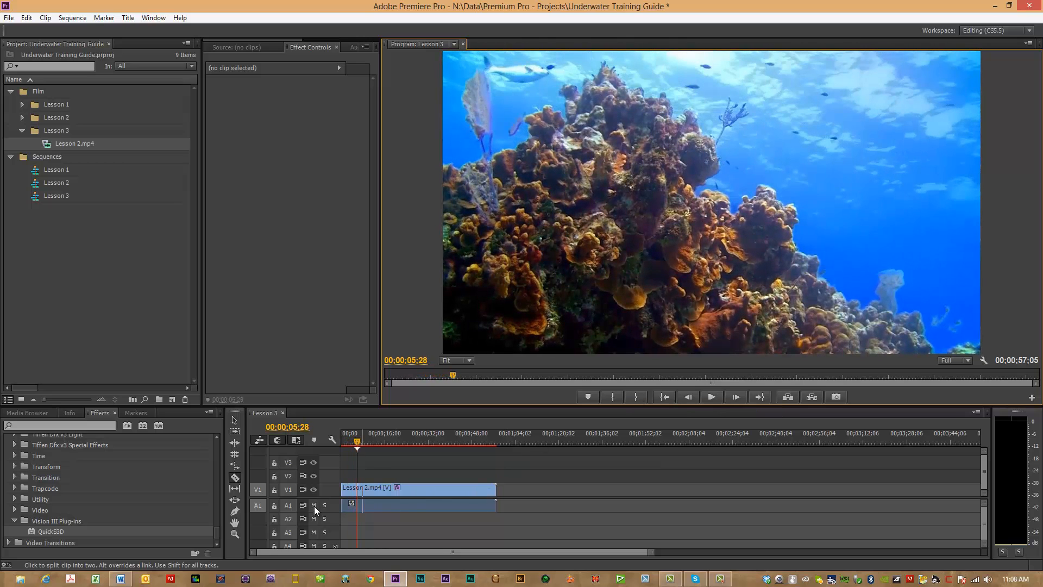
{"action": "left_click", "coordinate": [234, 477]}
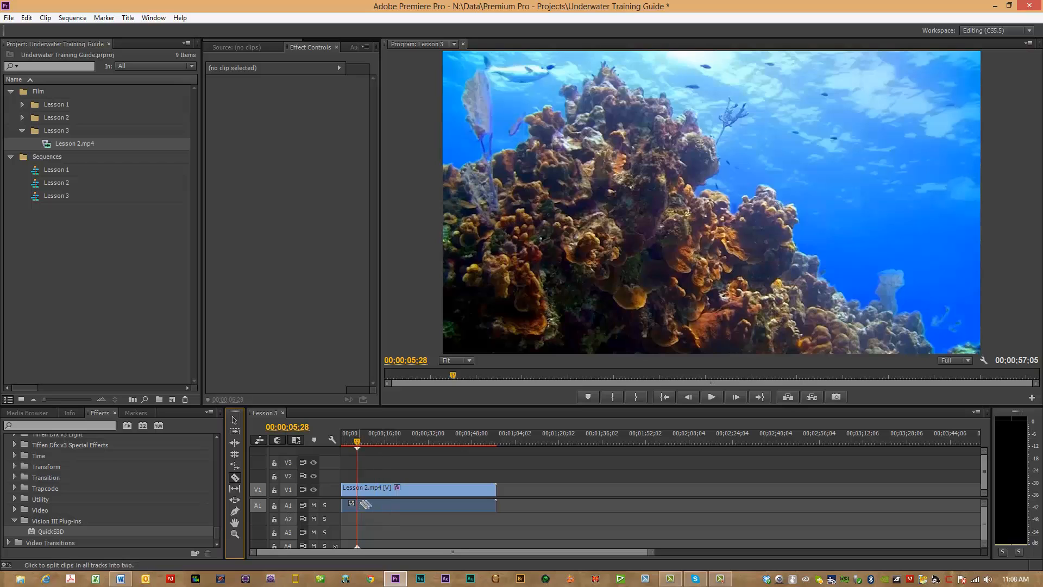
{"action": "left_click", "coordinate": [359, 492]}
{"action": "right_click", "coordinate": [353, 491]}
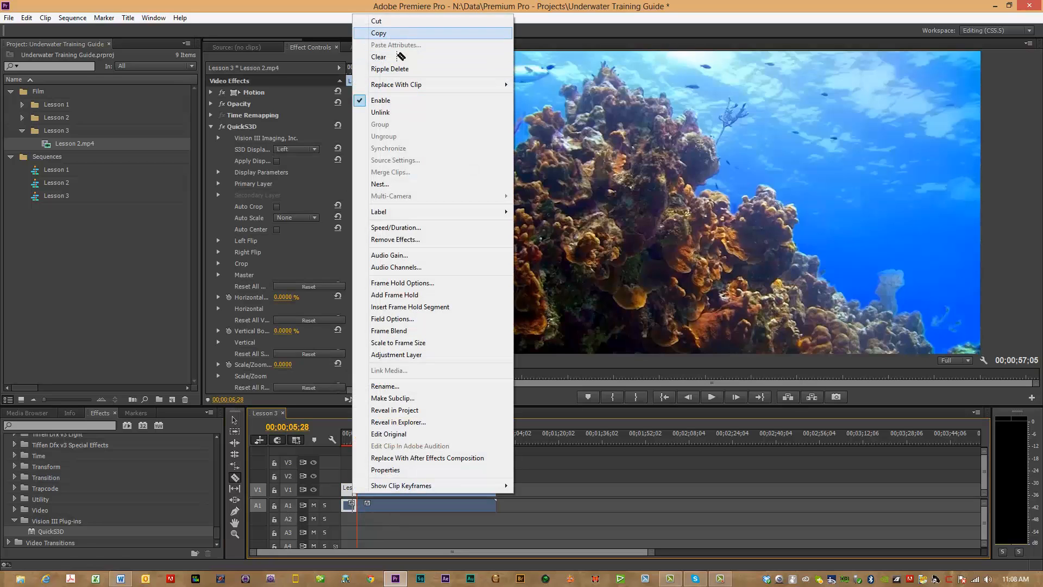
{"action": "left_click", "coordinate": [396, 68]}
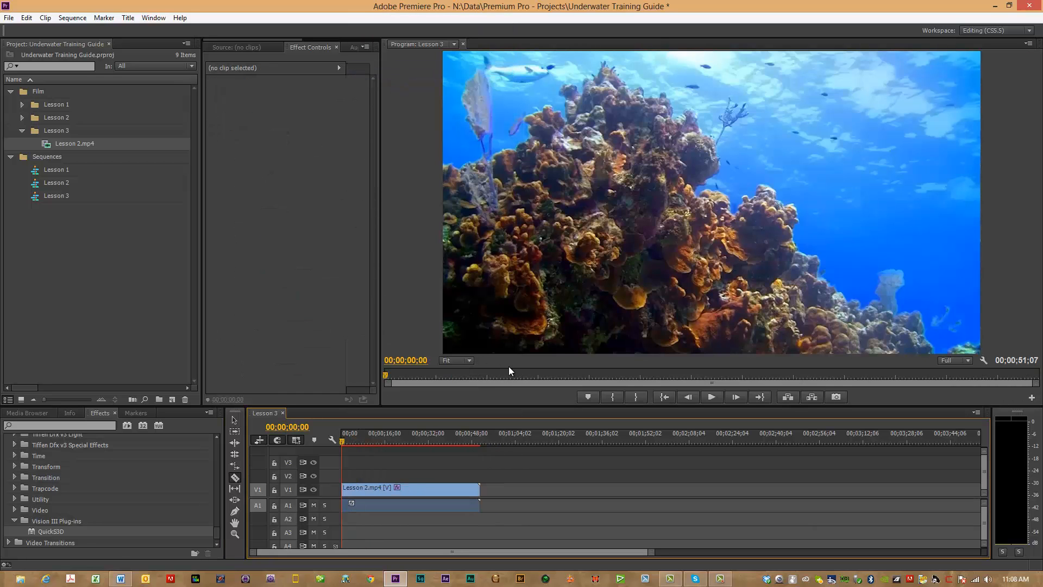
Step: Scrub the sequence and return to its start, and collapse the Lesson 3 bin, Sequences bin and Vision III Plug-ins folder
{"action": "left_click_drag", "start_coordinate": [347, 440], "coordinate": [384, 442]}
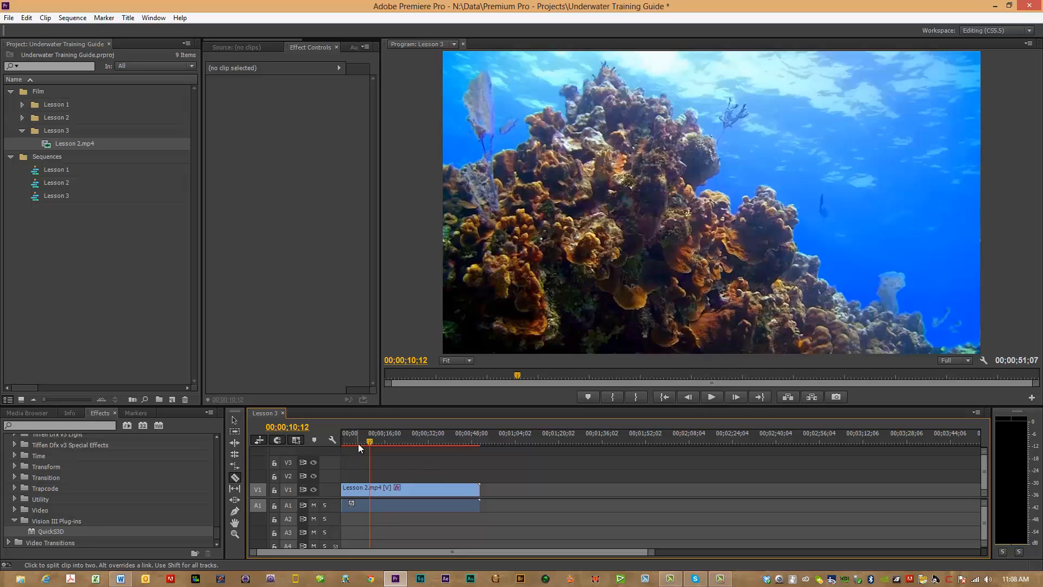
{"action": "left_click_drag", "start_coordinate": [371, 441], "coordinate": [331, 444]}
{"action": "left_click", "coordinate": [22, 130]}
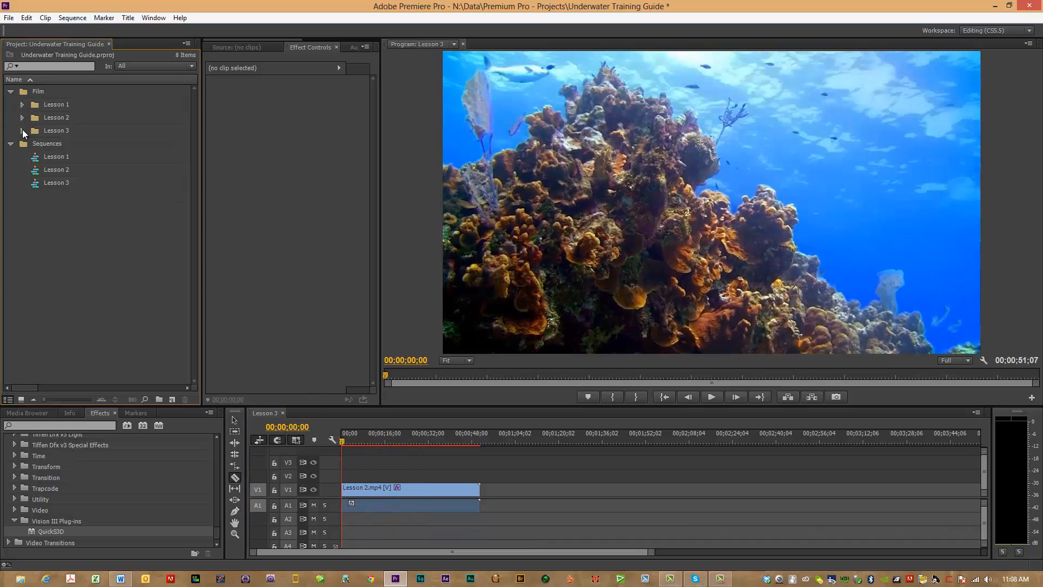
{"action": "left_click", "coordinate": [10, 143]}
{"action": "left_click", "coordinate": [15, 519]}
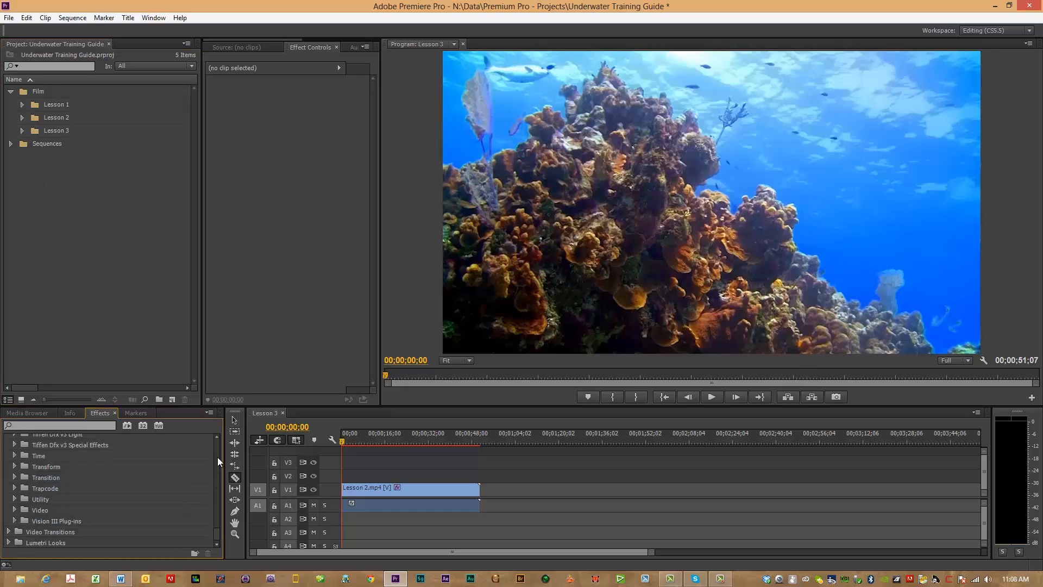
Step: Apply the BCC Optical Stabilizer effect from BCC8 Image Restoration to the Lesson 2.mp4 clip in the timeline
{"action": "scroll", "coordinate": [217, 447], "scroll_direction": "up", "scroll_amount": 15}
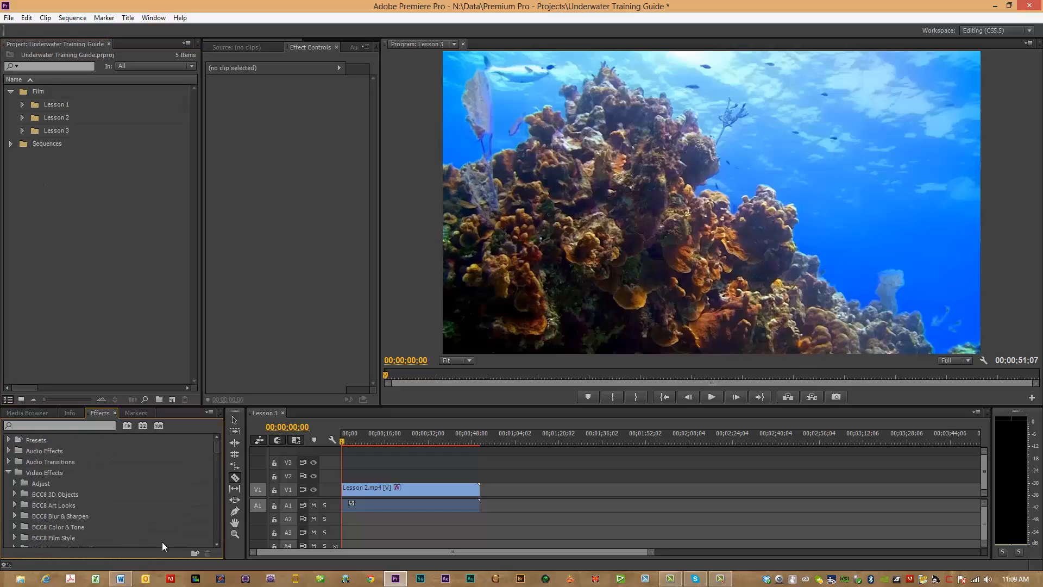
{"action": "scroll", "coordinate": [217, 551], "scroll_direction": "down", "scroll_amount": 3}
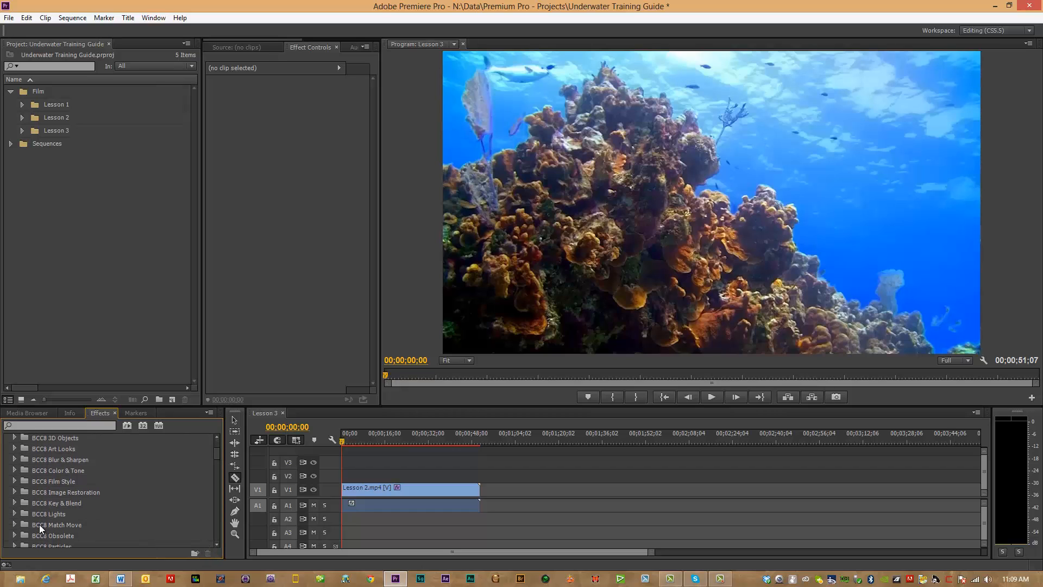
{"action": "left_click", "coordinate": [15, 493]}
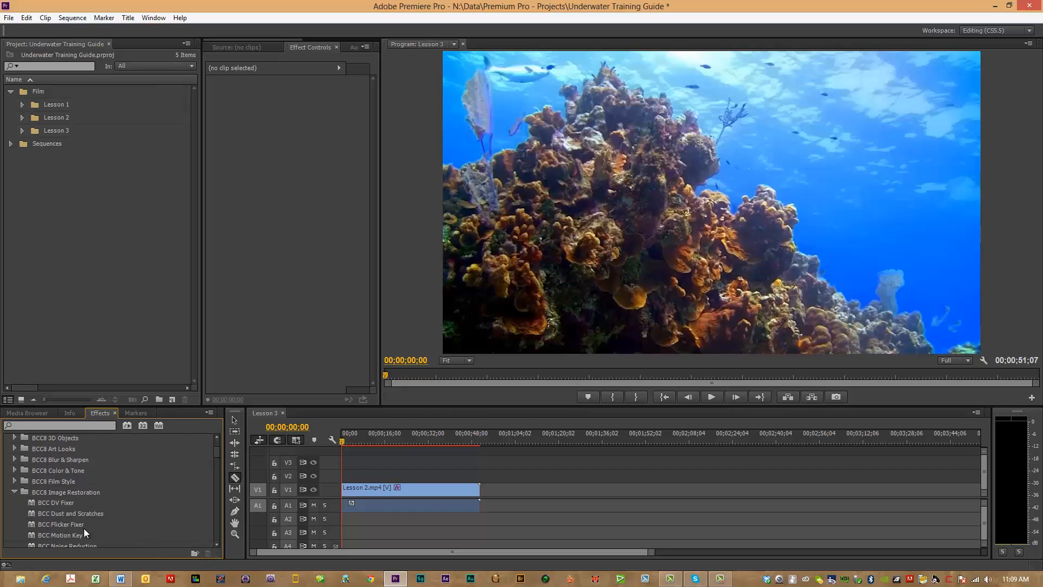
{"action": "scroll", "coordinate": [216, 547], "scroll_direction": "down", "scroll_amount": 3}
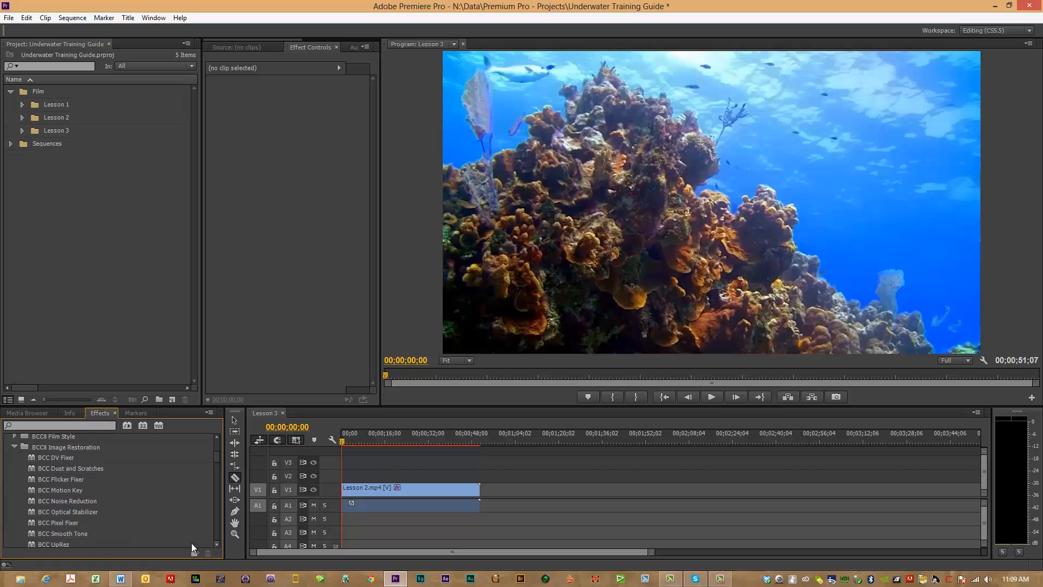
{"action": "left_click", "coordinate": [60, 510]}
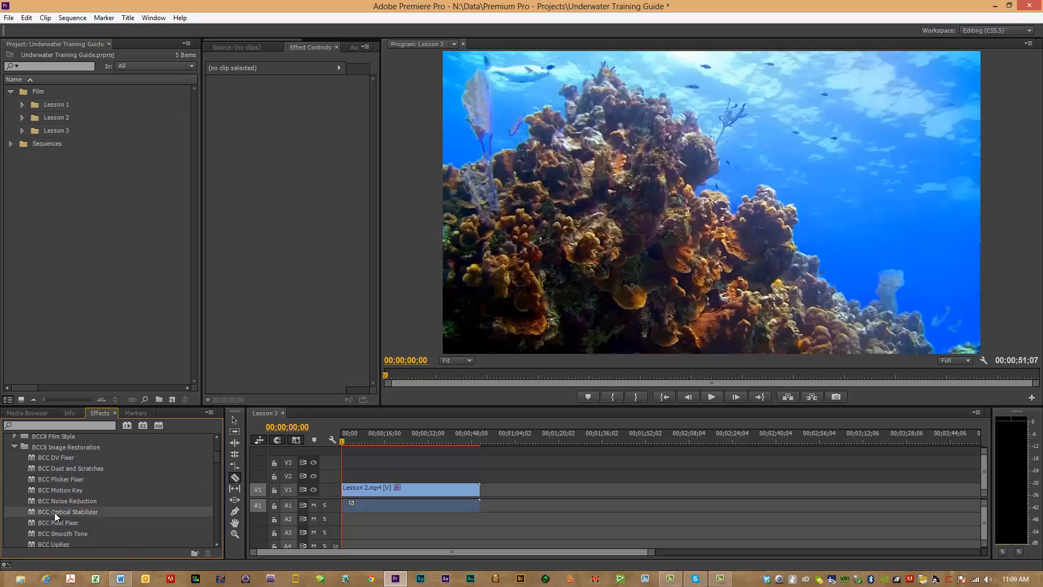
{"action": "left_click_drag", "start_coordinate": [54, 513], "coordinate": [382, 493]}
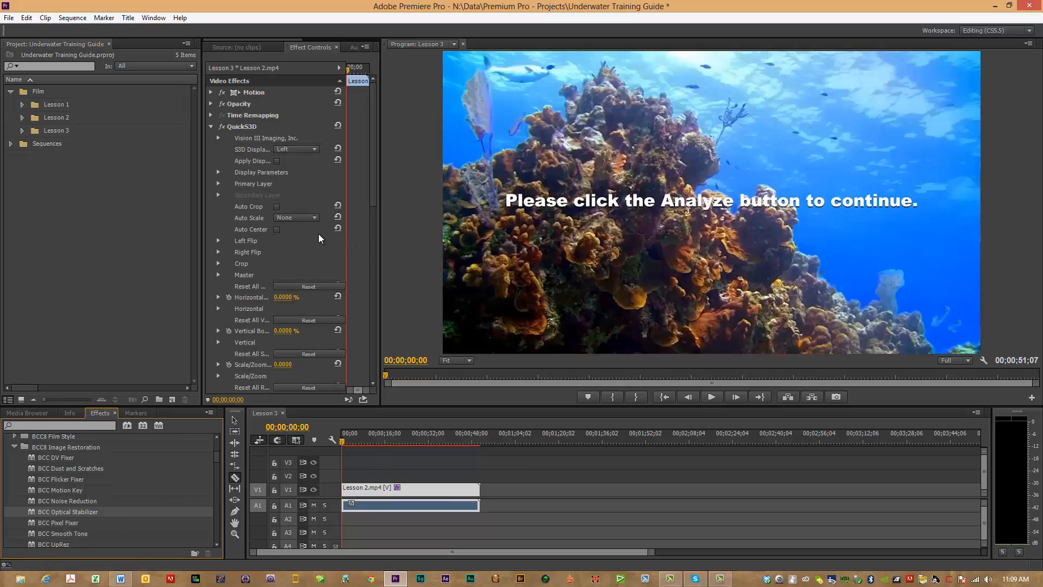
Step: Collapse QuickS3D and configure BCC Optical Stabilizer with Mode kept on Stabilize and Stabilize set to Translation + Rotation + Zoom
{"action": "left_click", "coordinate": [211, 127]}
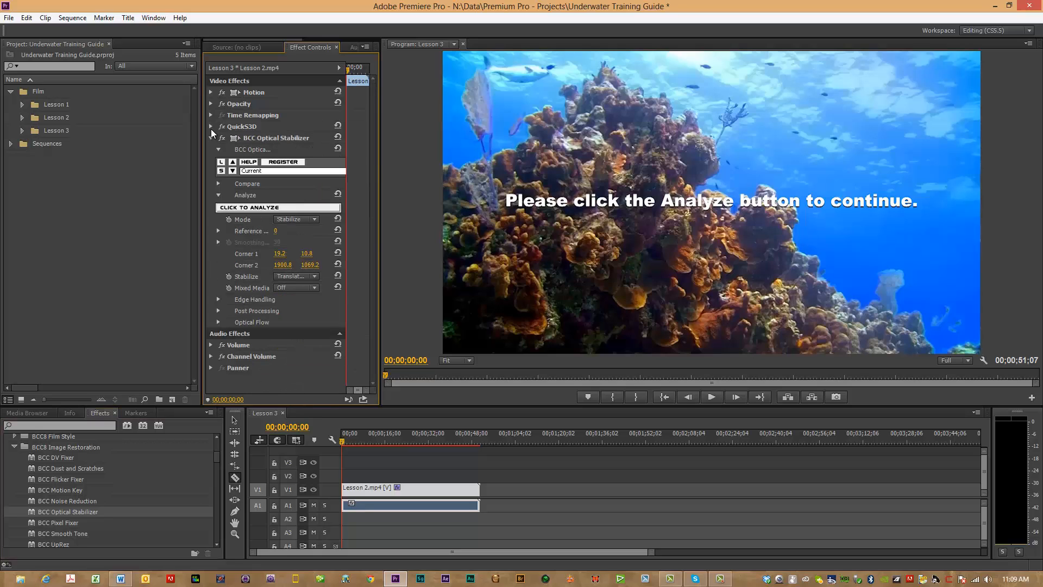
{"action": "left_click", "coordinate": [310, 220]}
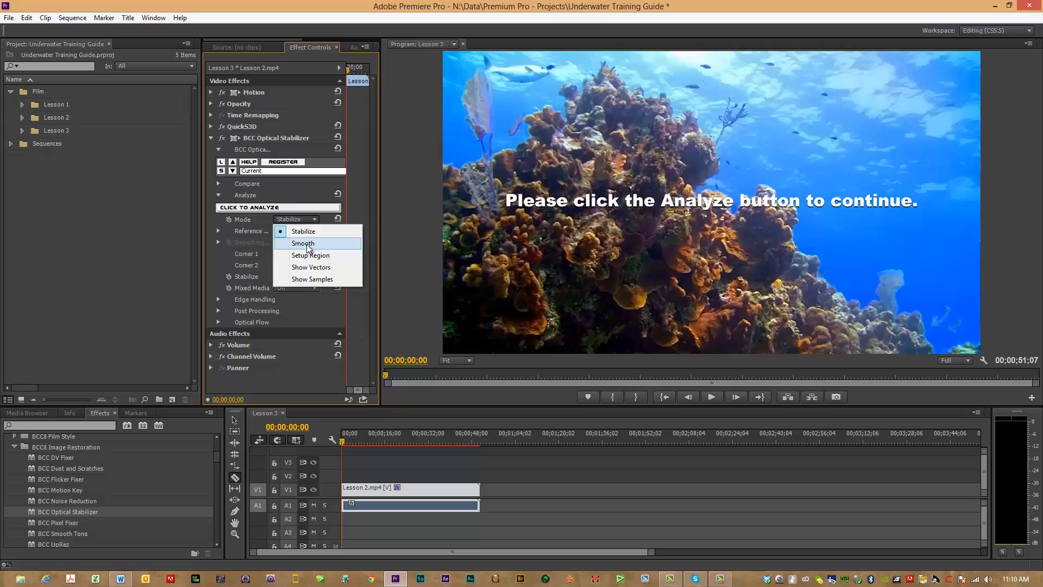
{"action": "left_click", "coordinate": [314, 234]}
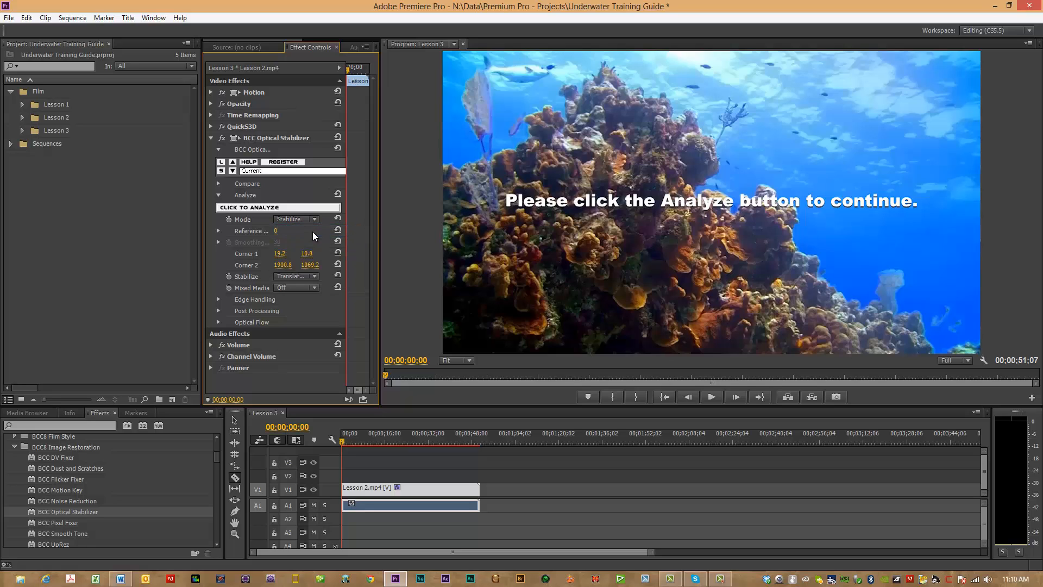
{"action": "left_click", "coordinate": [315, 277]}
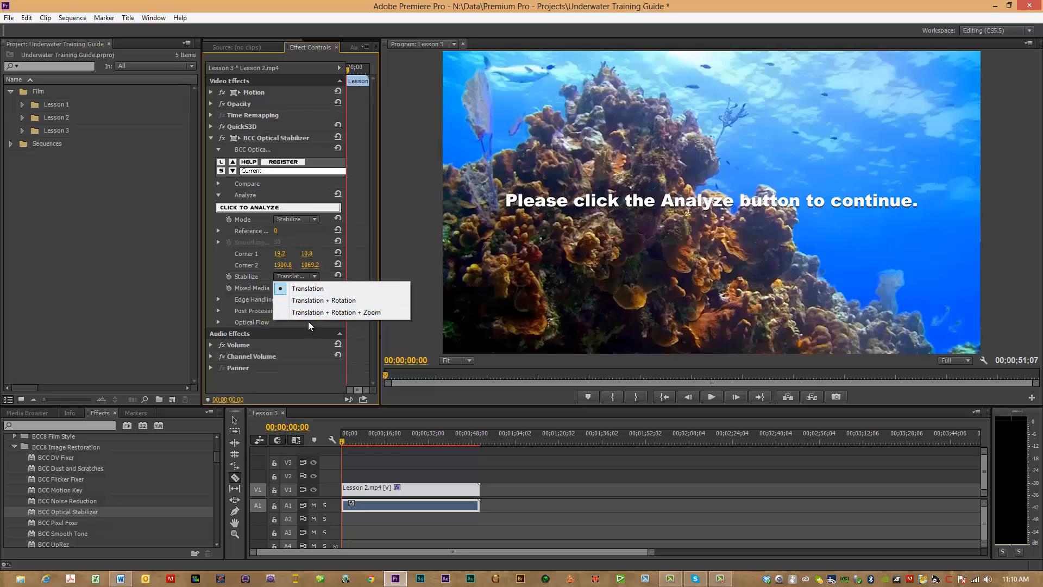
{"action": "left_click", "coordinate": [335, 314]}
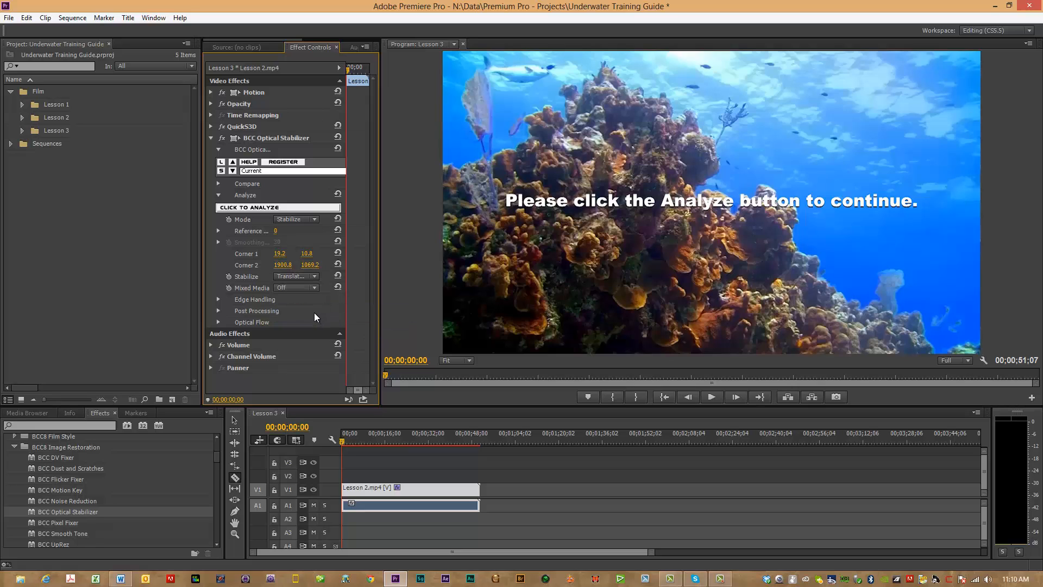
Step: Run the BCC Optical Stabilizer analysis on the clip and collapse the effect's settings
{"action": "left_click", "coordinate": [273, 208]}
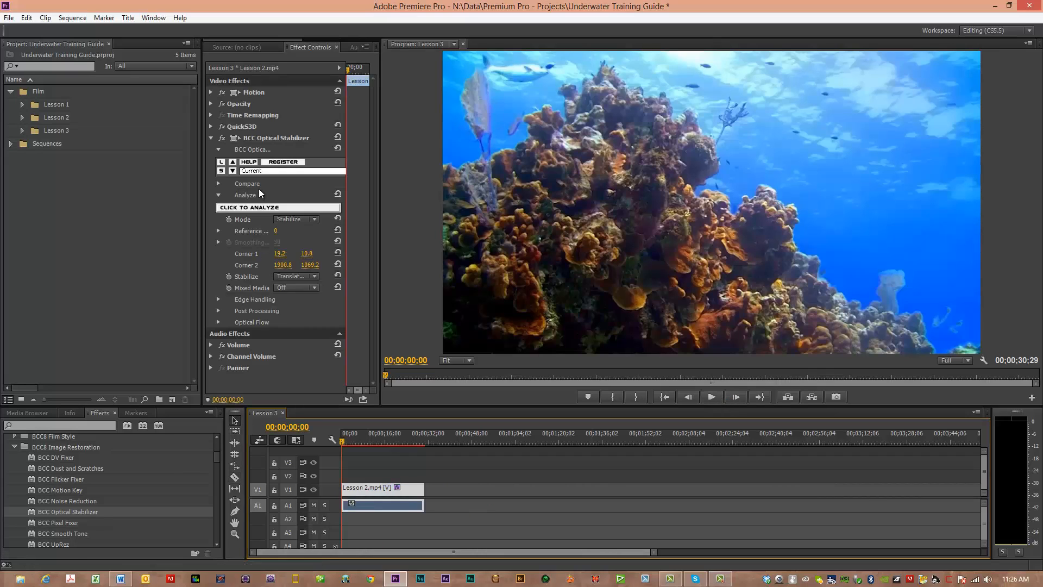
{"action": "left_click", "coordinate": [211, 138]}
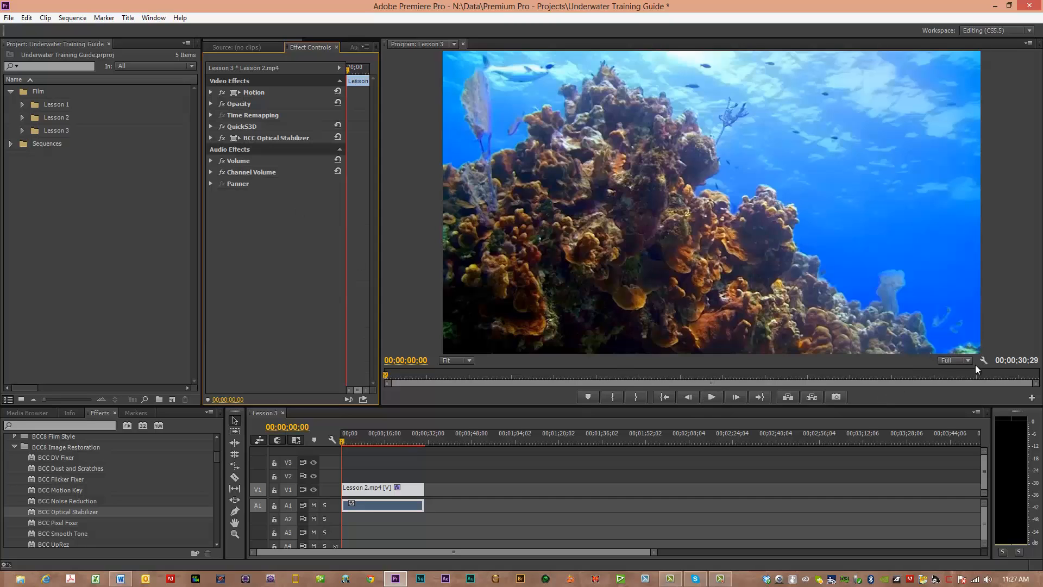
Step: Play the opening of the stabilized clip, set the playback resolution to 1/2, and return the playhead to the sequence start
{"action": "left_click", "coordinate": [711, 396]}
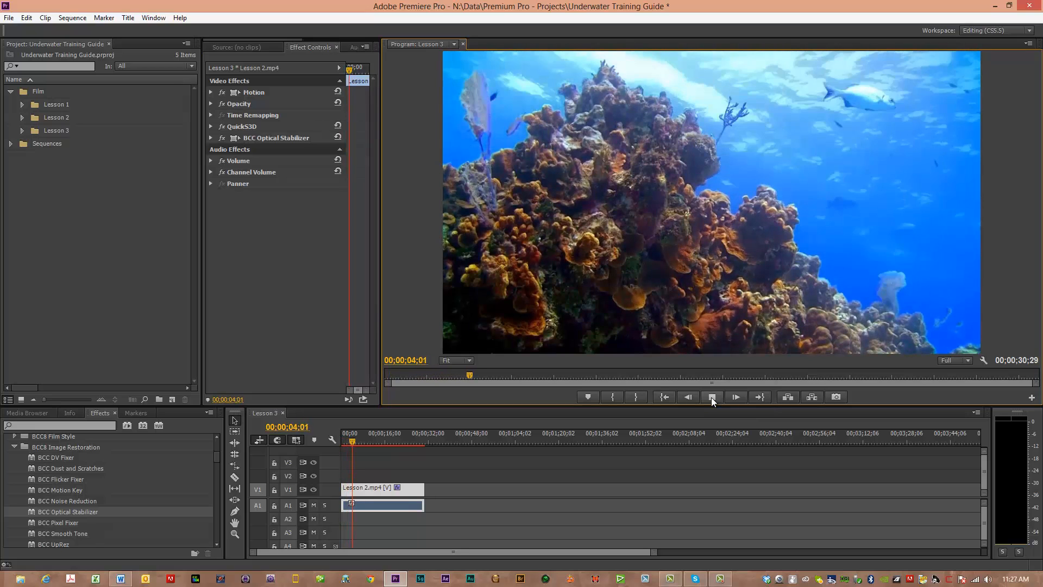
{"action": "left_click", "coordinate": [712, 396]}
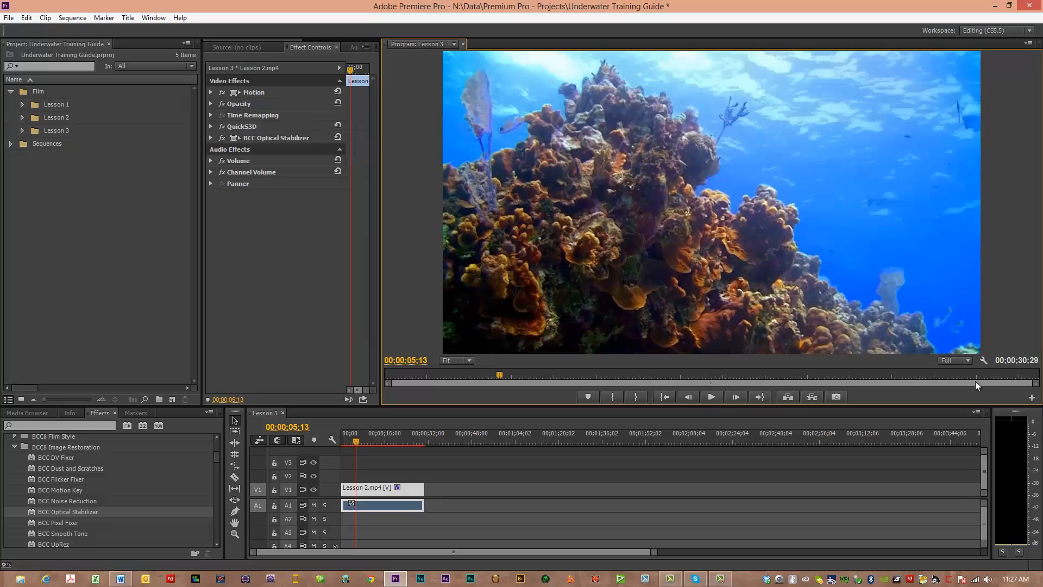
{"action": "left_click", "coordinate": [968, 360]}
{"action": "left_click", "coordinate": [961, 384]}
{"action": "left_click_drag", "start_coordinate": [353, 441], "coordinate": [340, 441]}
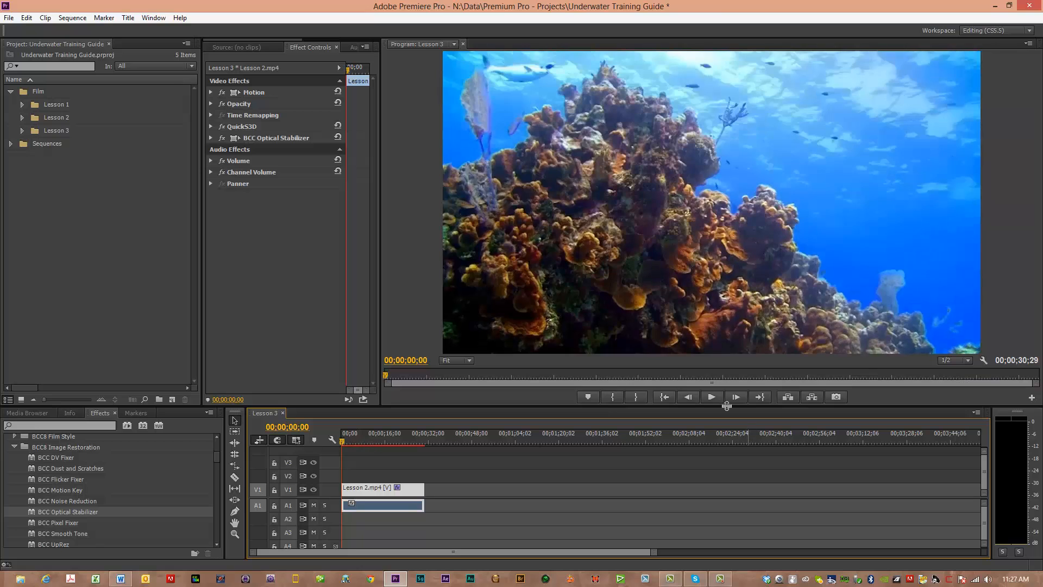
Step: Play the stabilized Lesson 2.mp4 clip from the sequence start and replay it from about 8 seconds
{"action": "left_click", "coordinate": [711, 397]}
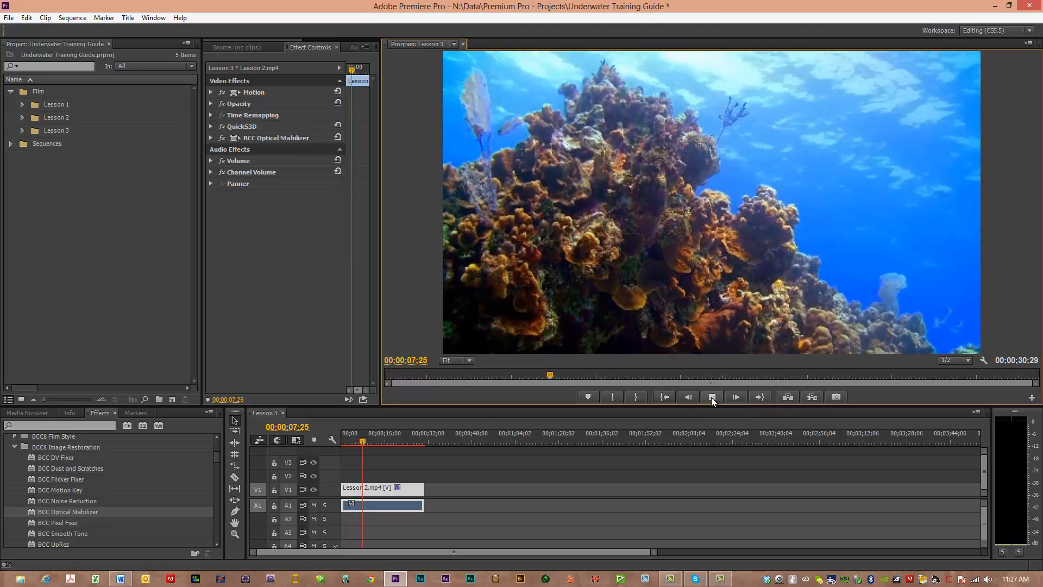
{"action": "left_click", "coordinate": [712, 396]}
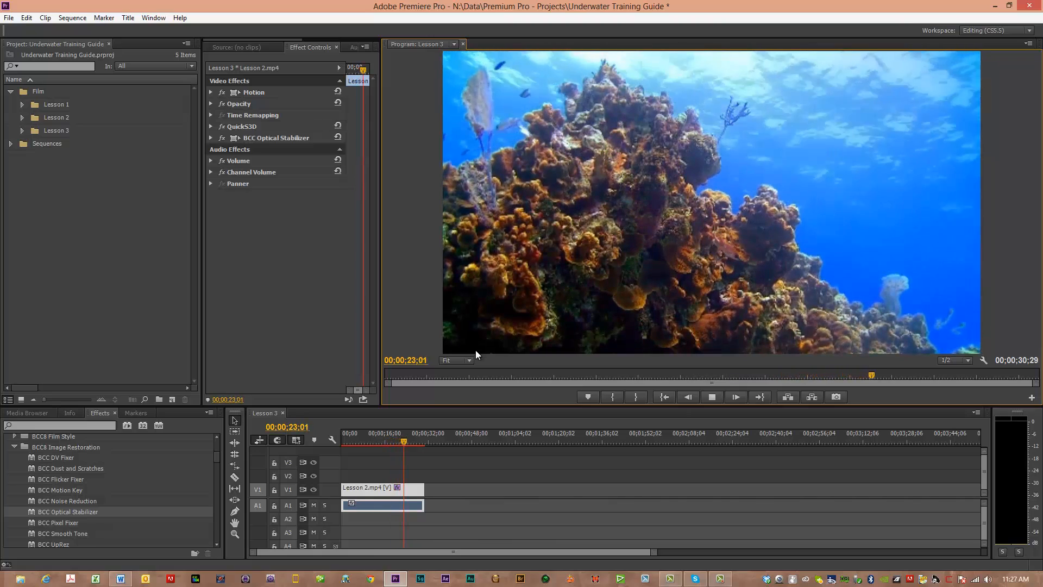
{"action": "left_click", "coordinate": [712, 397]}
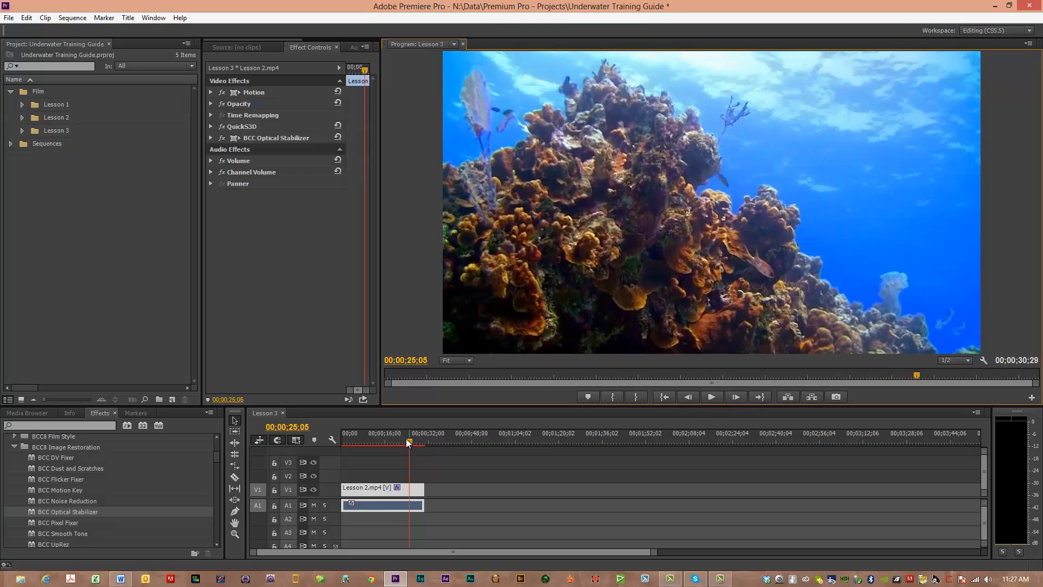
{"action": "left_click_drag", "start_coordinate": [397, 438], "coordinate": [364, 438]}
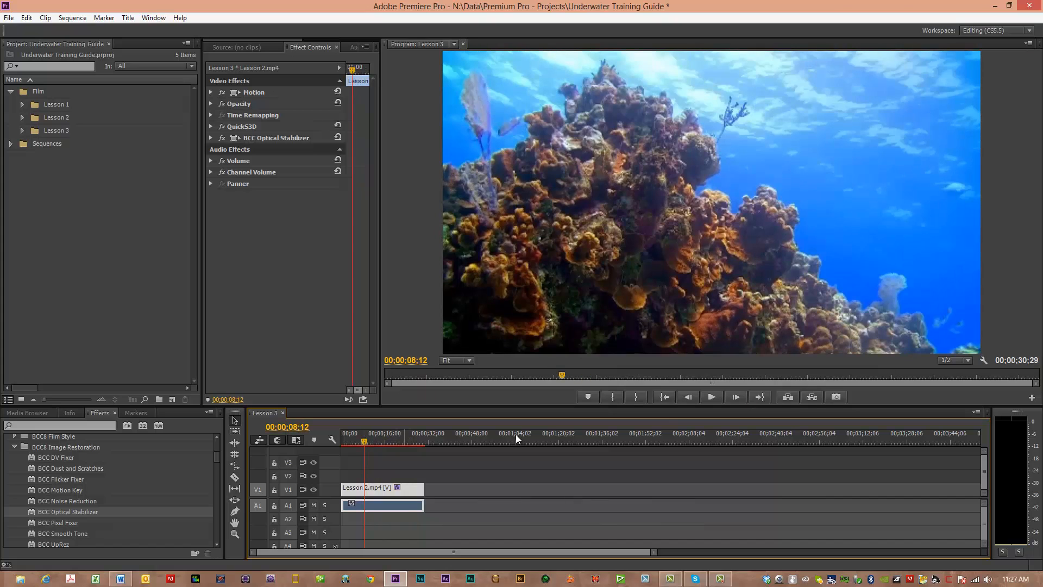
{"action": "left_click", "coordinate": [710, 395]}
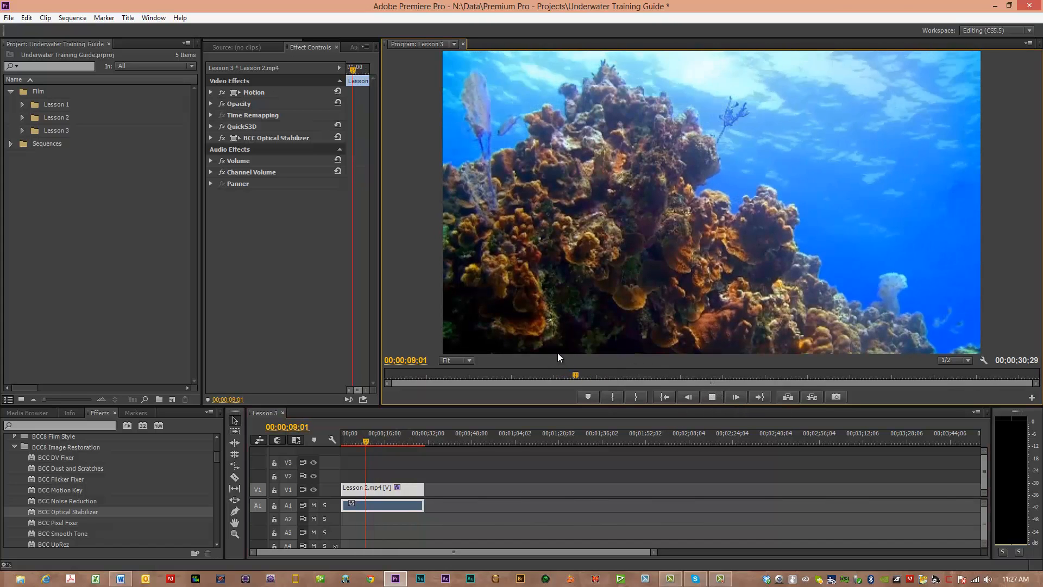
{"action": "left_click", "coordinate": [711, 396]}
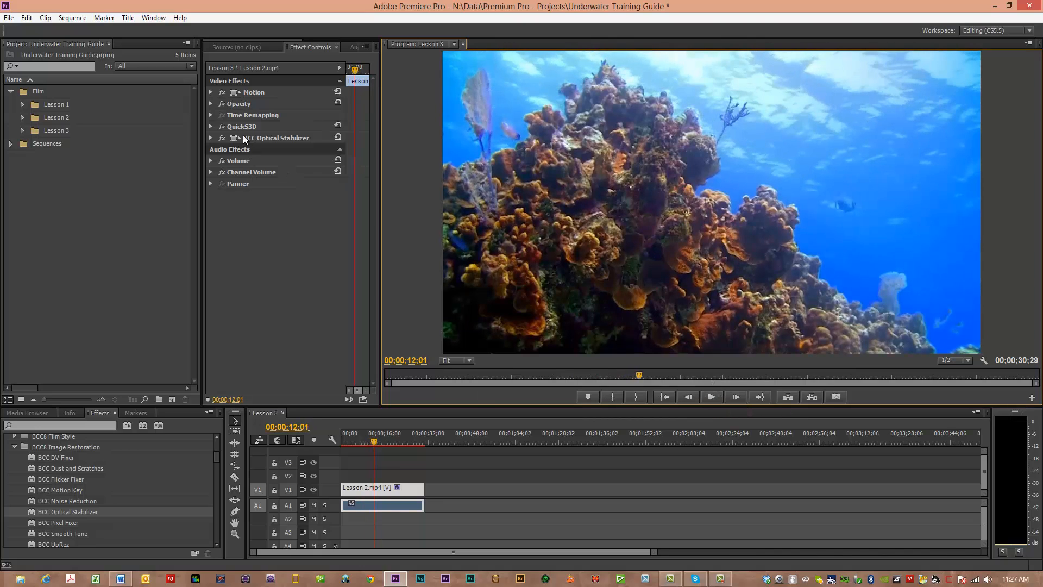
Step: Expand BCC Optical Stabilizer and try its Stabilize options: Translation, Translation + Rotation, and Translation + Rotation + Zoom
{"action": "left_click", "coordinate": [210, 138]}
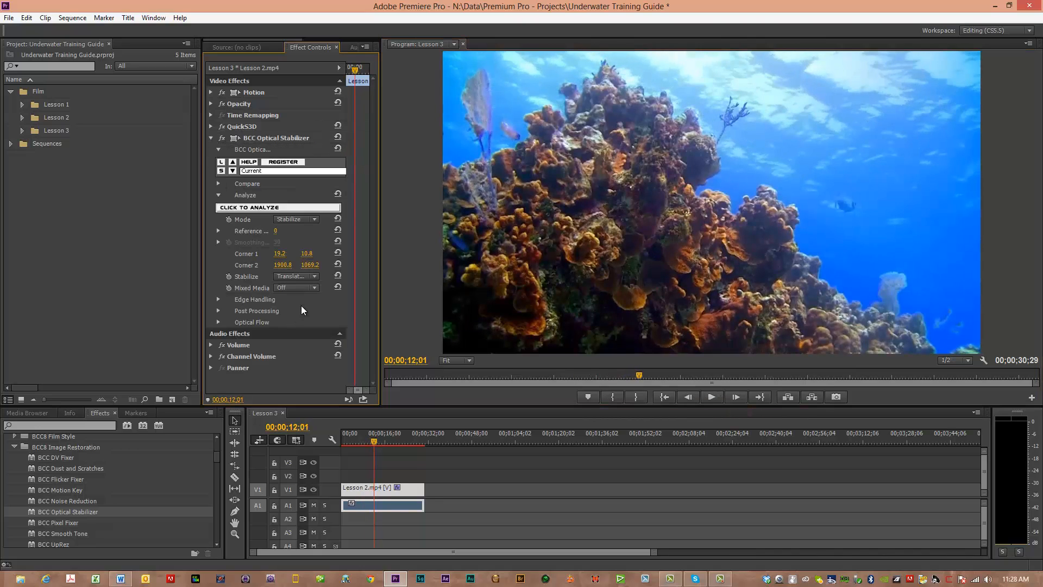
{"action": "left_click", "coordinate": [310, 276]}
{"action": "left_click", "coordinate": [312, 292]}
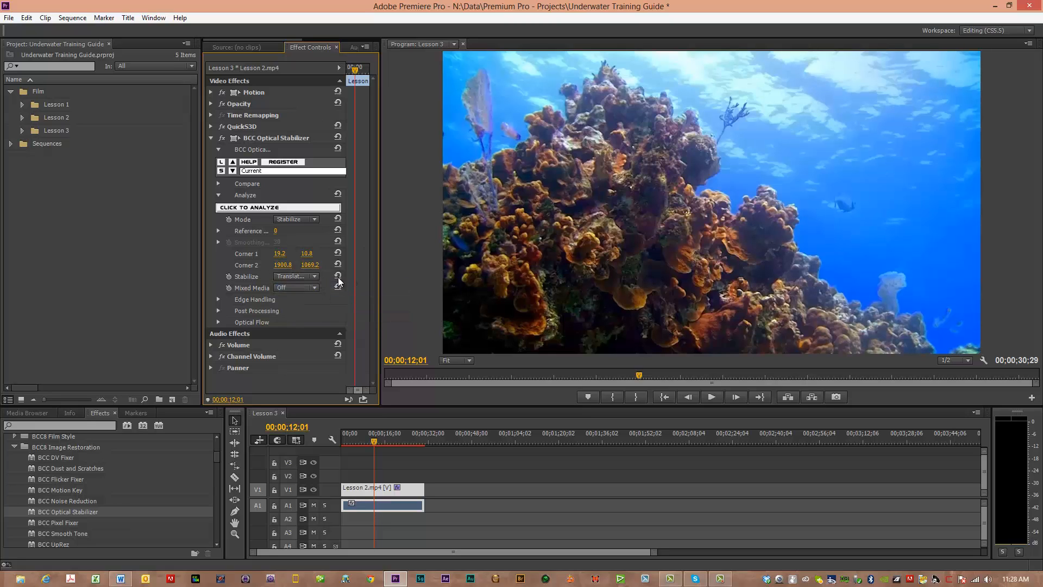
{"action": "left_click", "coordinate": [316, 278]}
{"action": "left_click", "coordinate": [321, 300]}
{"action": "left_click", "coordinate": [318, 276]}
{"action": "left_click", "coordinate": [318, 289]}
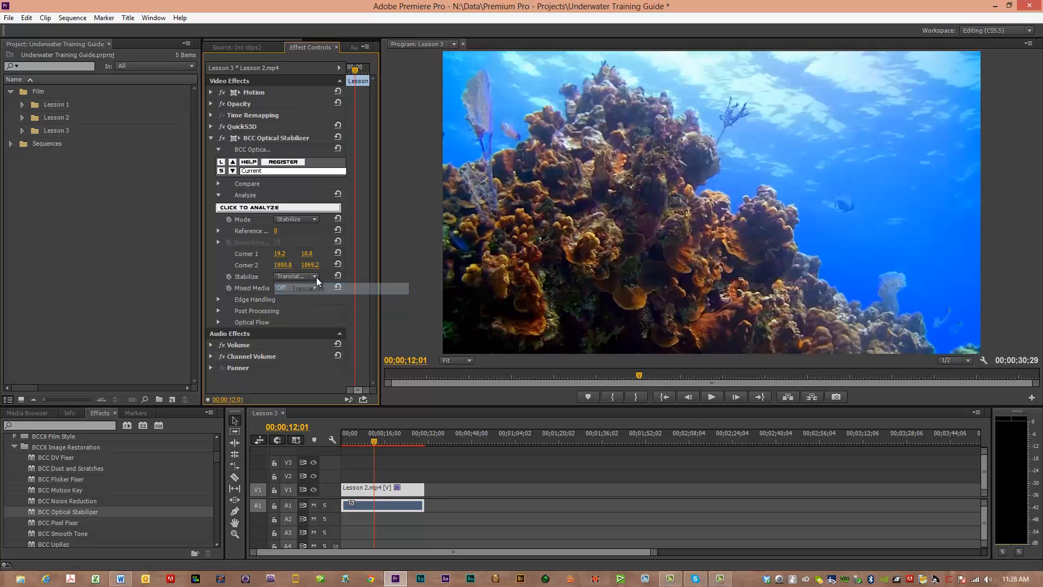
{"action": "left_click", "coordinate": [315, 276]}
{"action": "left_click", "coordinate": [313, 302]}
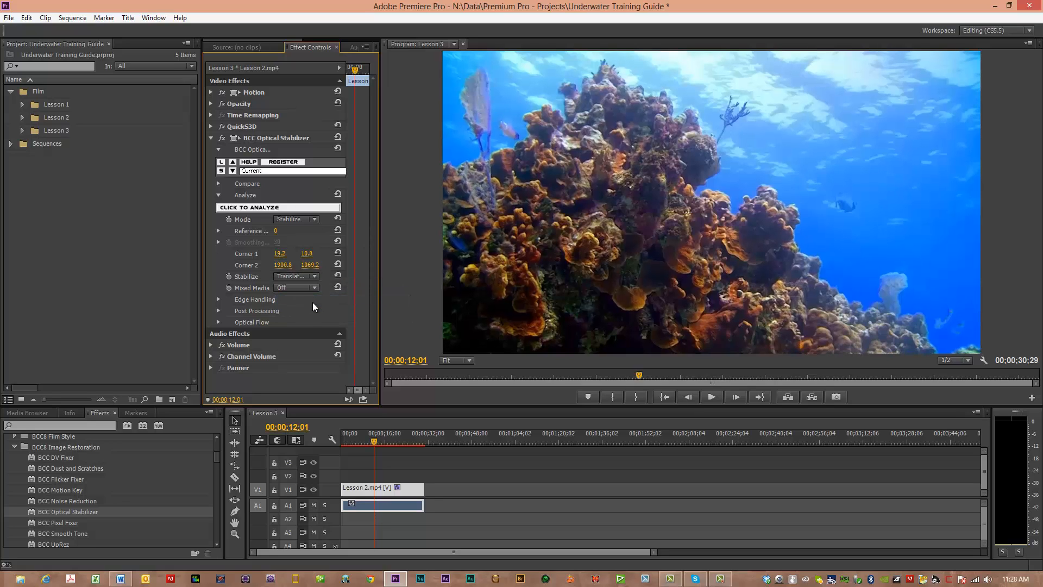
{"action": "left_click", "coordinate": [315, 276]}
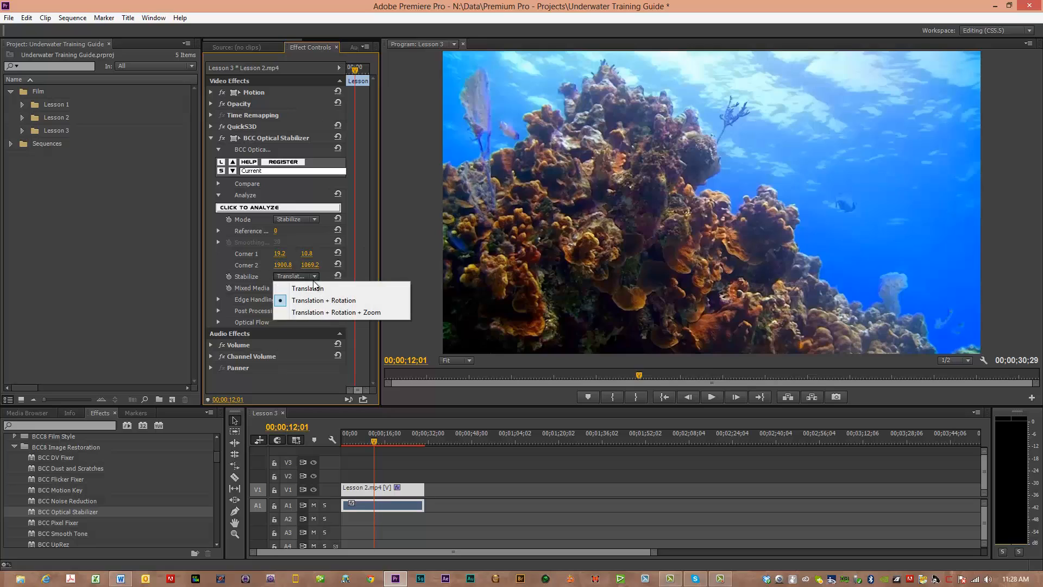
{"action": "left_click", "coordinate": [314, 317]}
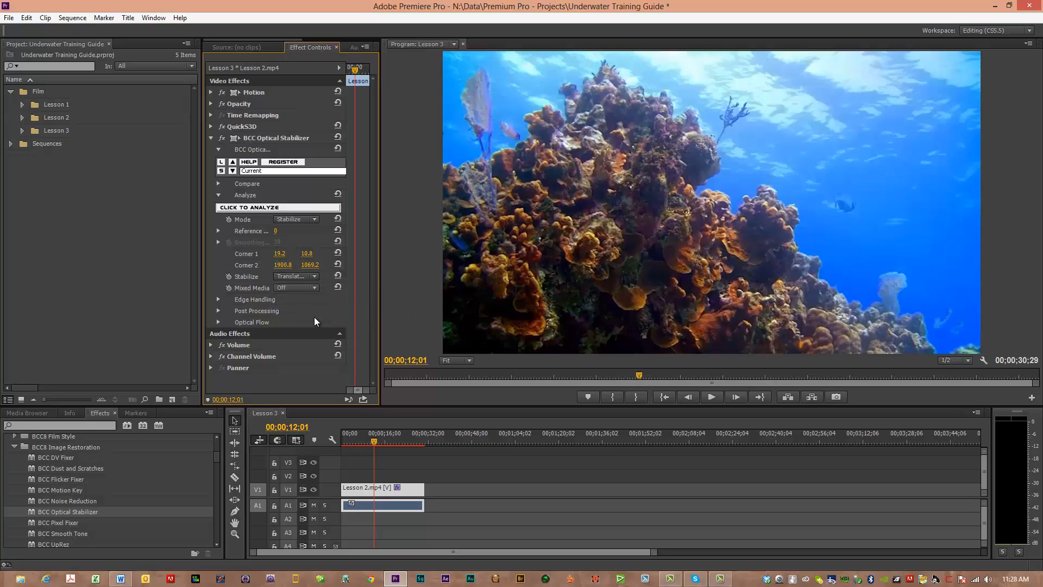
{"action": "left_click", "coordinate": [312, 276]}
{"action": "left_click", "coordinate": [313, 289]}
{"action": "left_click", "coordinate": [315, 276]}
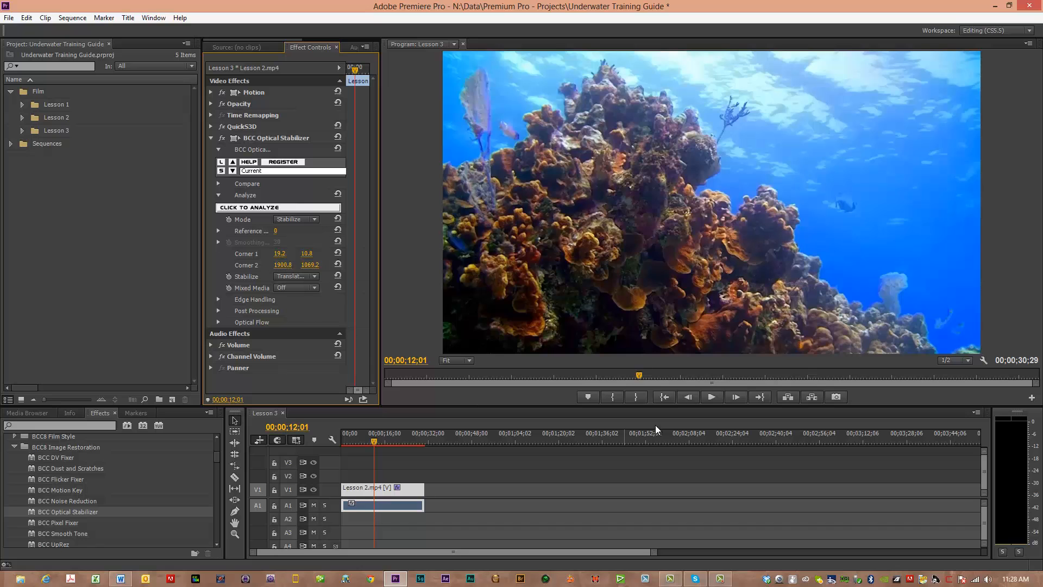
Step: Play the stabilized clip from about 12 seconds, and replay it from near the sequence start to judge the stabilization
{"action": "left_click", "coordinate": [713, 400]}
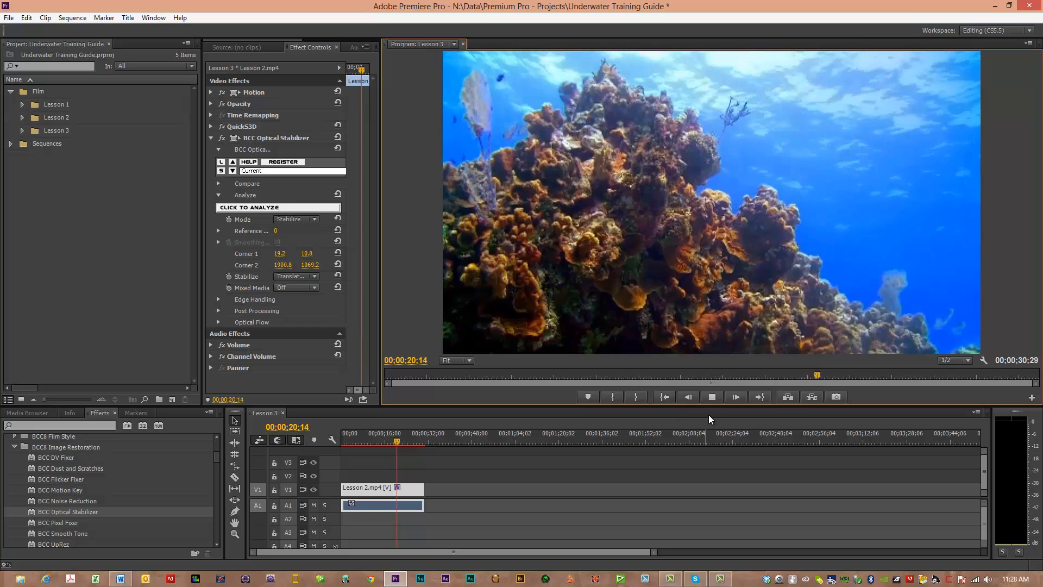
{"action": "left_click", "coordinate": [712, 398]}
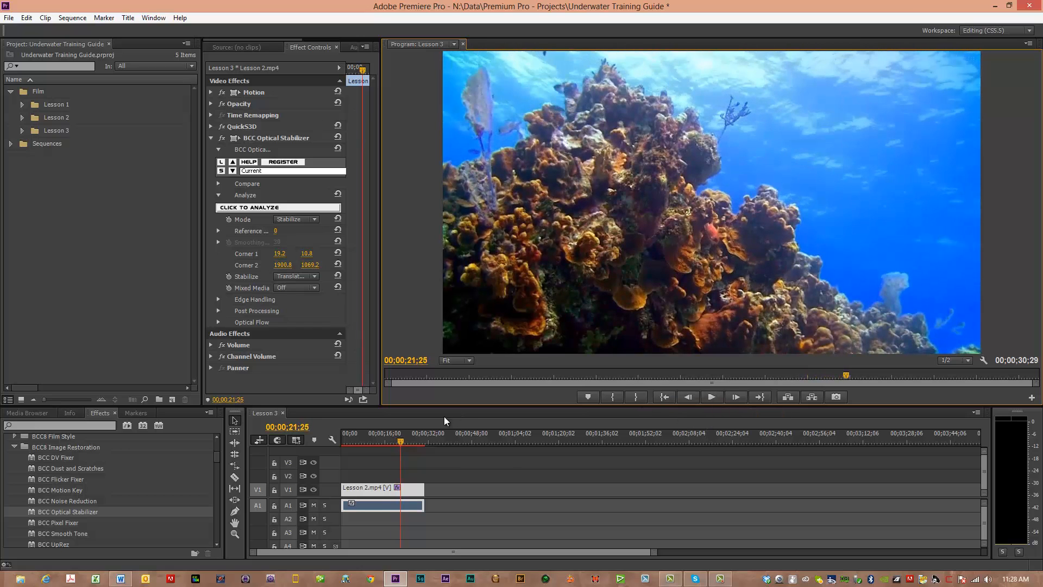
{"action": "left_click_drag", "start_coordinate": [403, 446], "coordinate": [373, 445]}
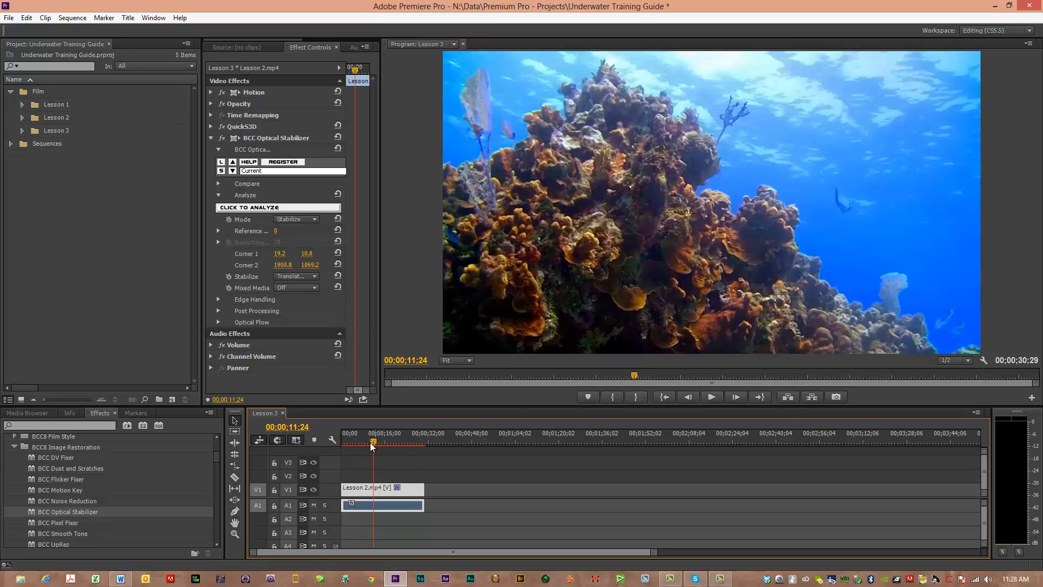
{"action": "left_click_drag", "start_coordinate": [373, 442], "coordinate": [347, 442]}
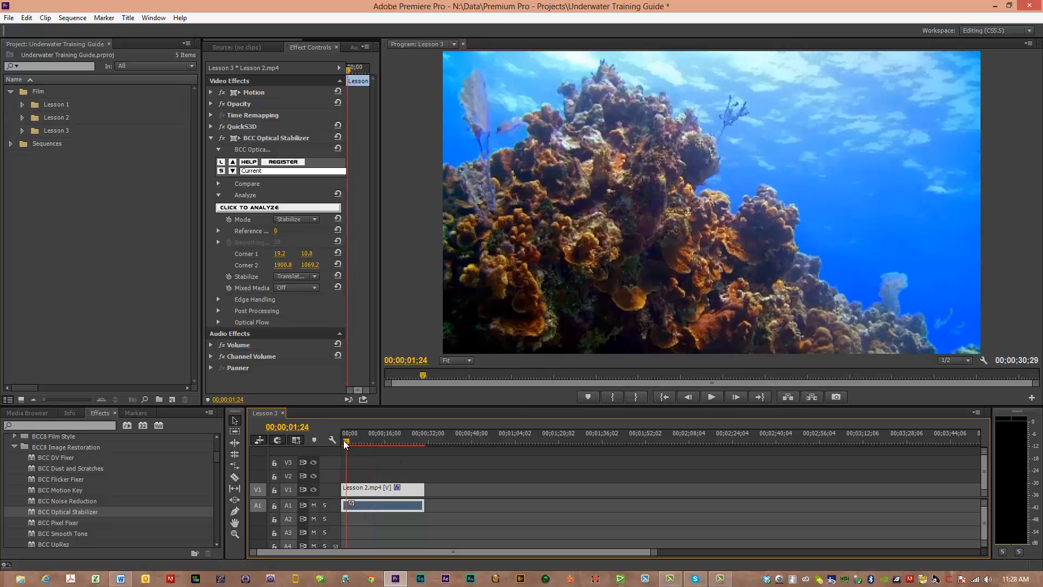
{"action": "left_click", "coordinate": [712, 397]}
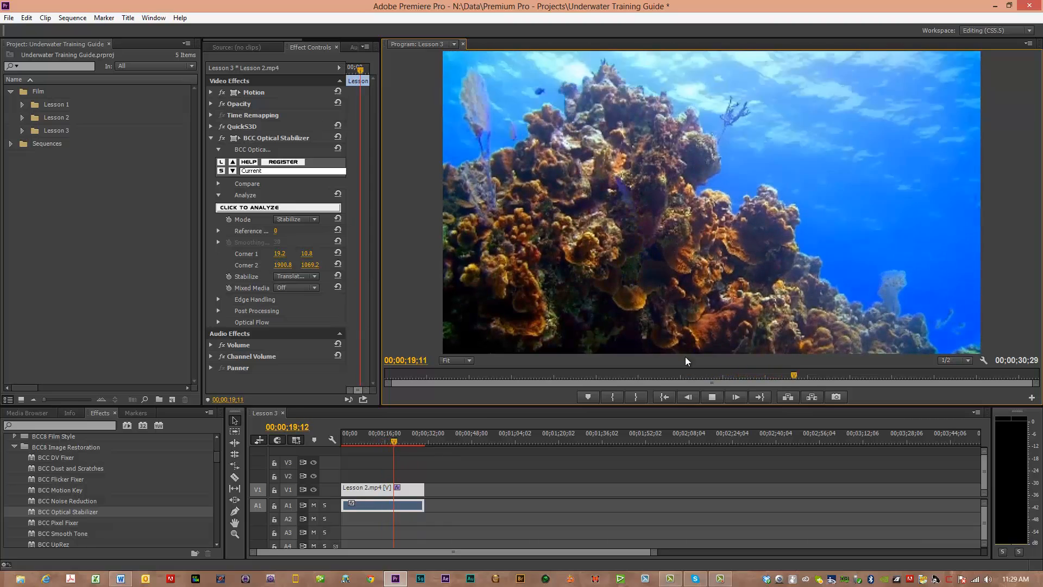
{"action": "left_click", "coordinate": [713, 397]}
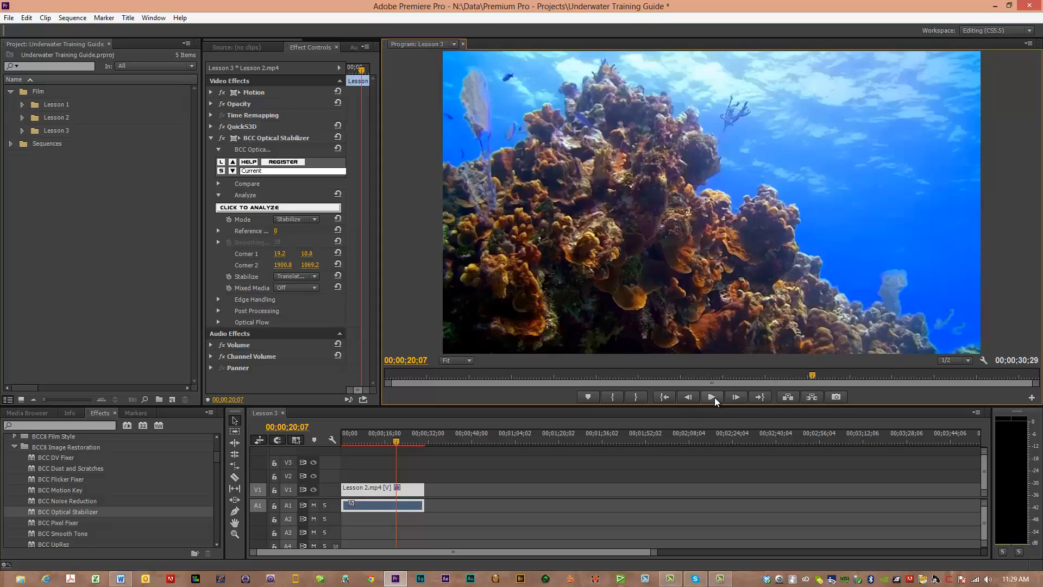
Step: Expand QuickS3D, switch its S3D Display to Side-By-Side, and move the playhead back to about 12 seconds to examine both eyes
{"action": "left_click", "coordinate": [208, 125]}
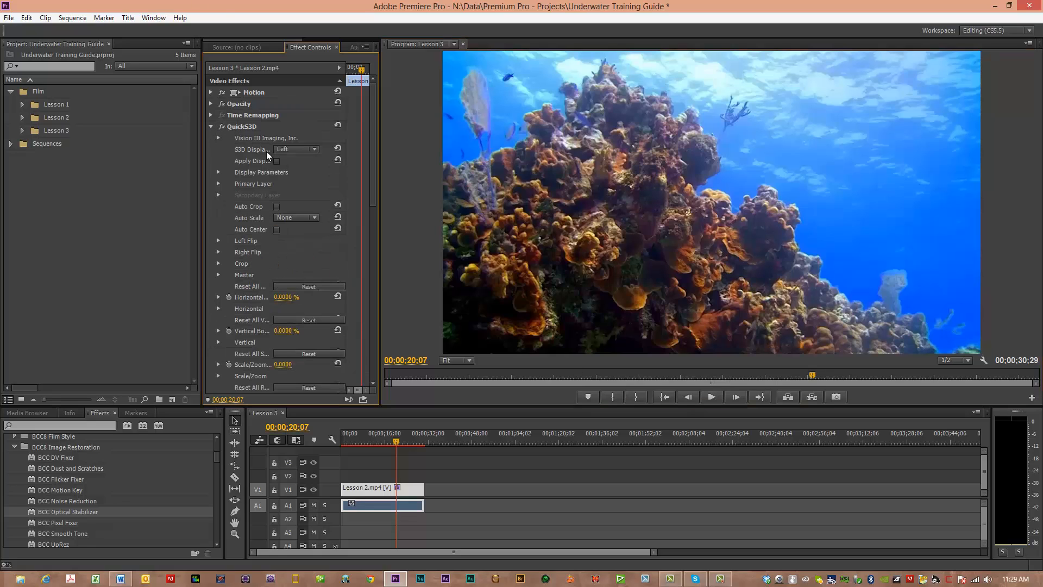
{"action": "left_click", "coordinate": [314, 150]}
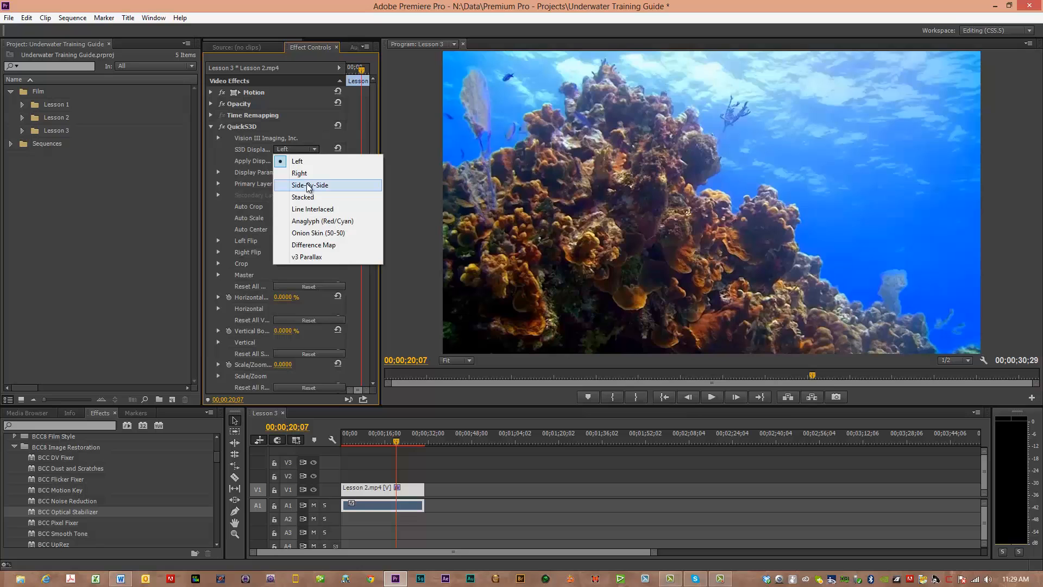
{"action": "left_click", "coordinate": [308, 186]}
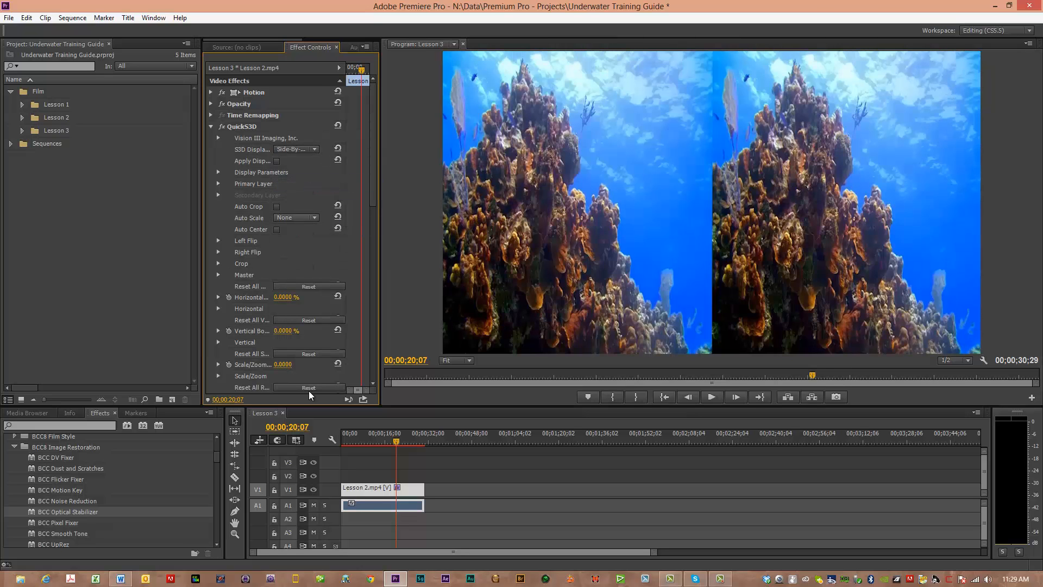
{"action": "left_click_drag", "start_coordinate": [397, 442], "coordinate": [376, 441]}
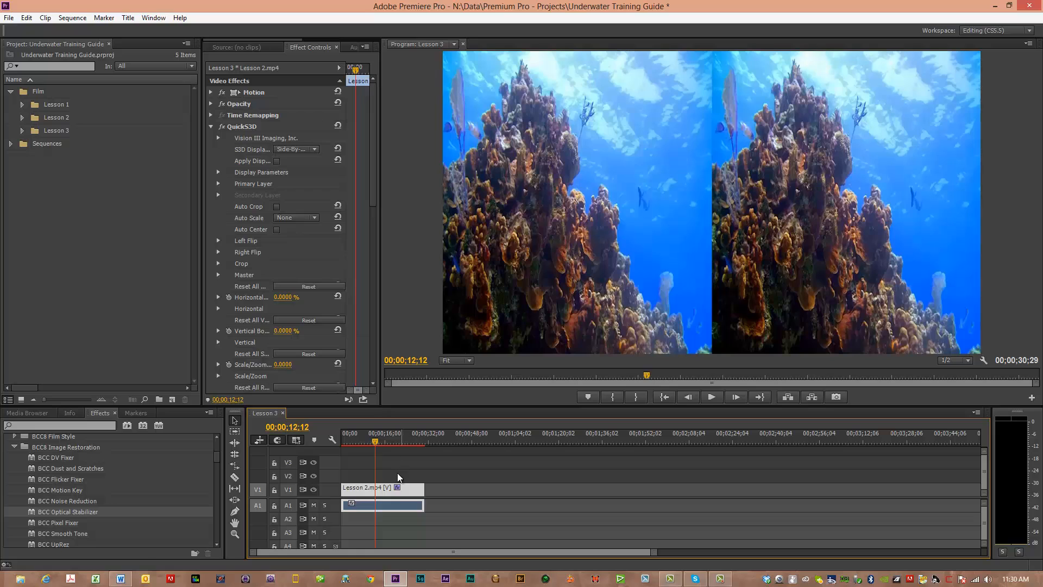
Step: Compare the eyes by setting S3D Display to Left, Right and back to Left, and collapse QuickS3D and BCC Optical Stabilizer
{"action": "left_click", "coordinate": [314, 150]}
{"action": "left_click", "coordinate": [305, 163]}
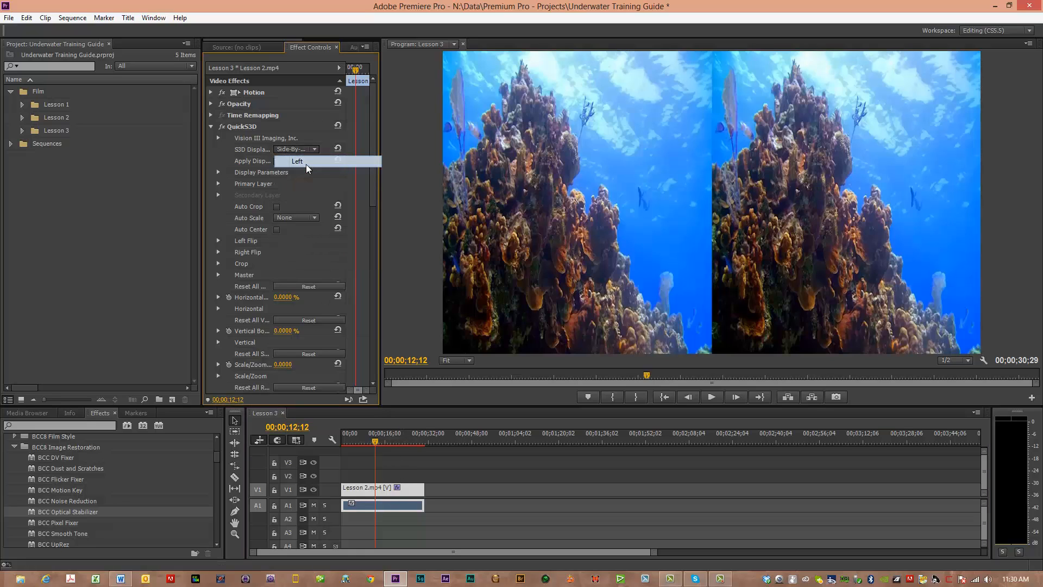
{"action": "left_click", "coordinate": [308, 151]}
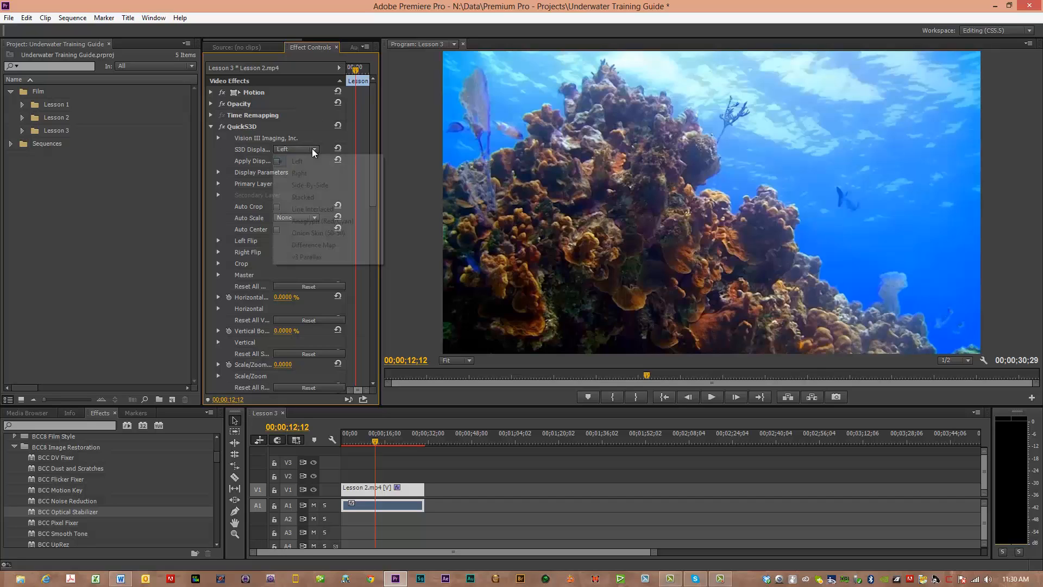
{"action": "left_click", "coordinate": [302, 174]}
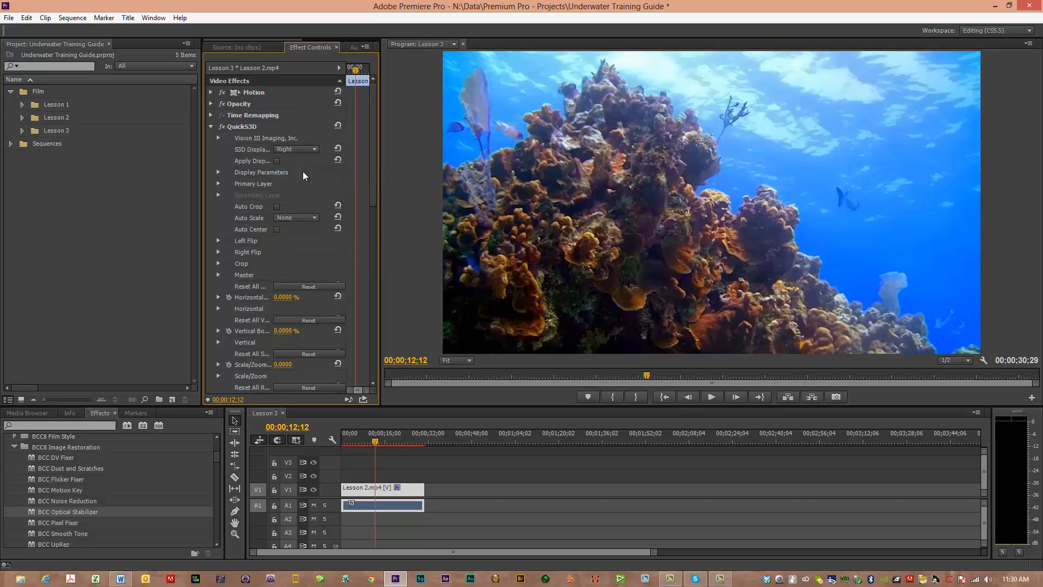
{"action": "left_click", "coordinate": [318, 151]}
{"action": "left_click", "coordinate": [303, 160]}
{"action": "left_click", "coordinate": [211, 126]}
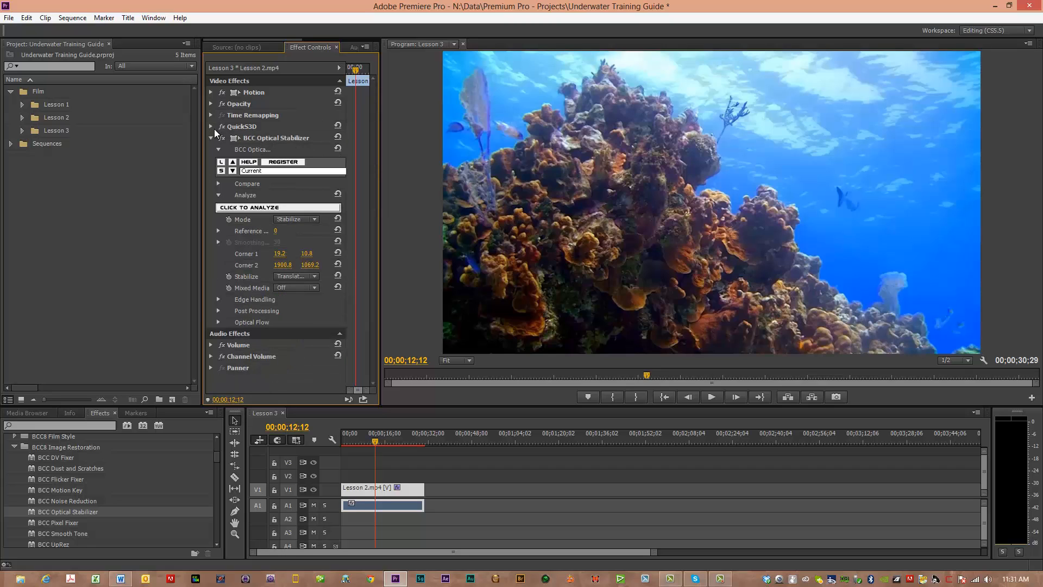
{"action": "left_click", "coordinate": [210, 138]}
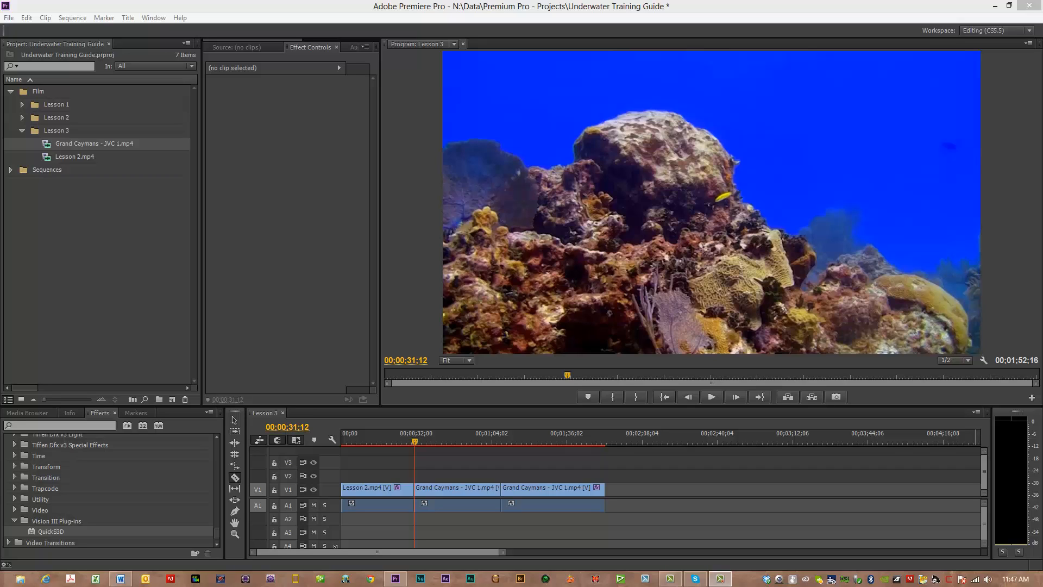
Step: With the Selection tool active, scrub the first Grand Caymans - JVC 1.mp4 clip for edge gaps and play it from its start
{"action": "left_click", "coordinate": [233, 422]}
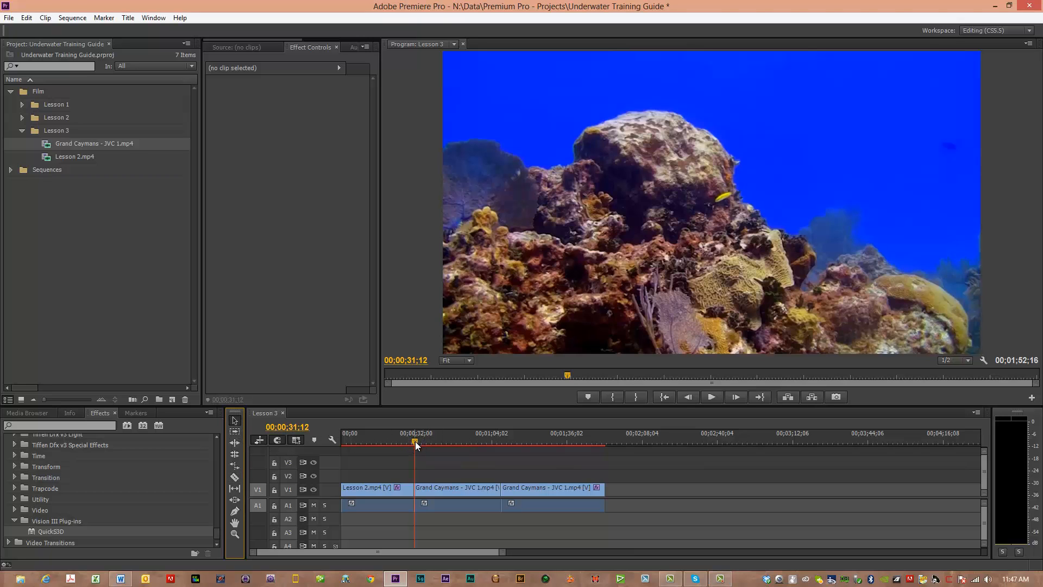
{"action": "left_click_drag", "start_coordinate": [415, 441], "coordinate": [448, 442]}
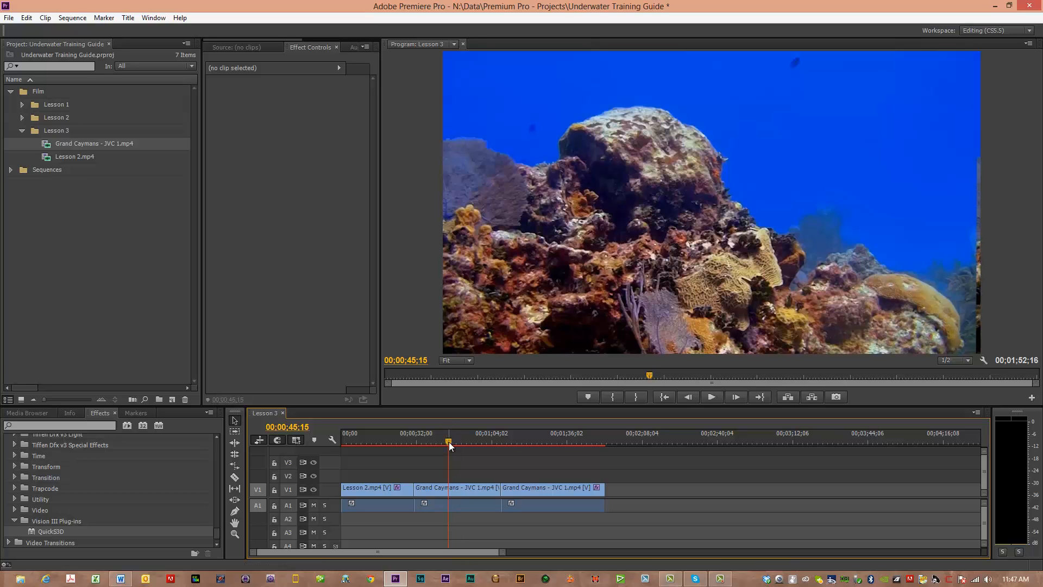
{"action": "left_click_drag", "start_coordinate": [449, 441], "coordinate": [480, 446]}
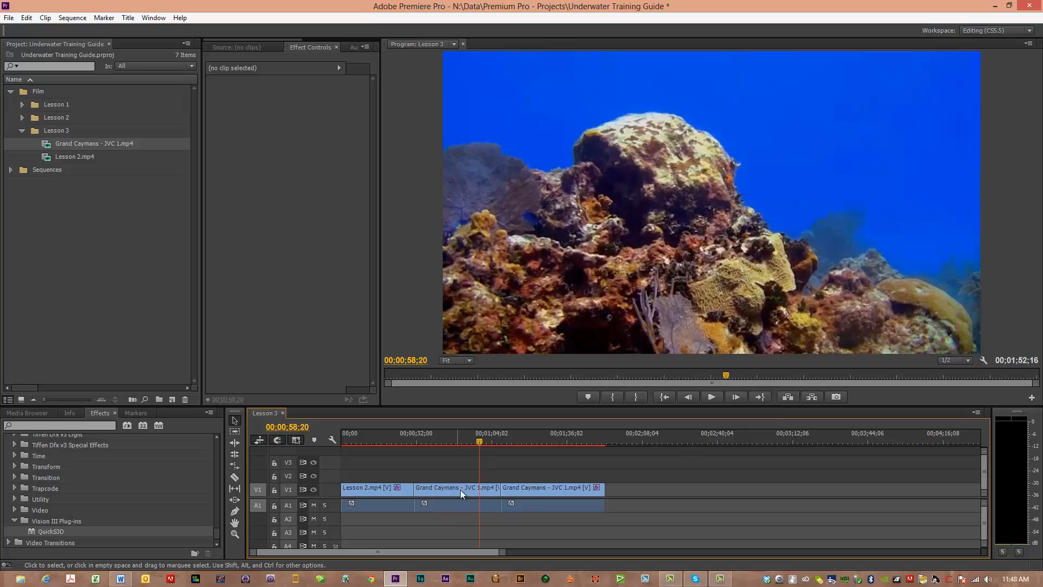
{"action": "left_click_drag", "start_coordinate": [480, 438], "coordinate": [472, 438]}
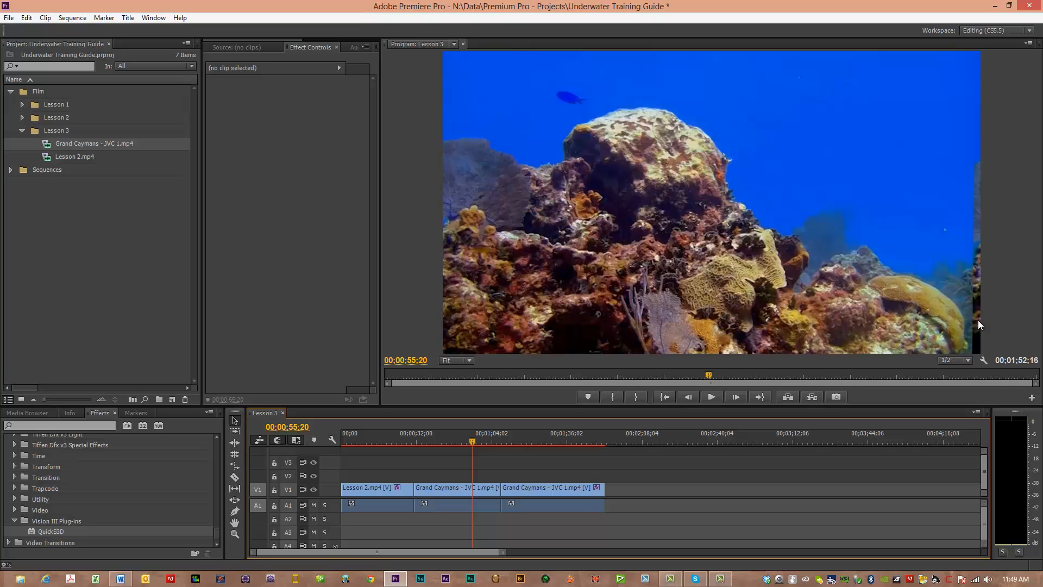
{"action": "left_click_drag", "start_coordinate": [466, 442], "coordinate": [416, 444]}
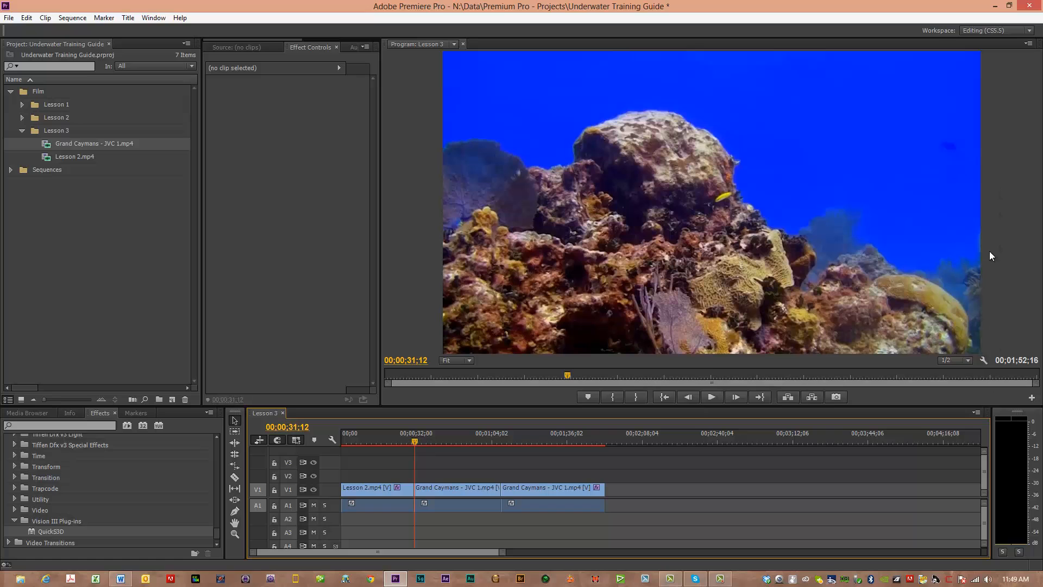
{"action": "left_click", "coordinate": [708, 400]}
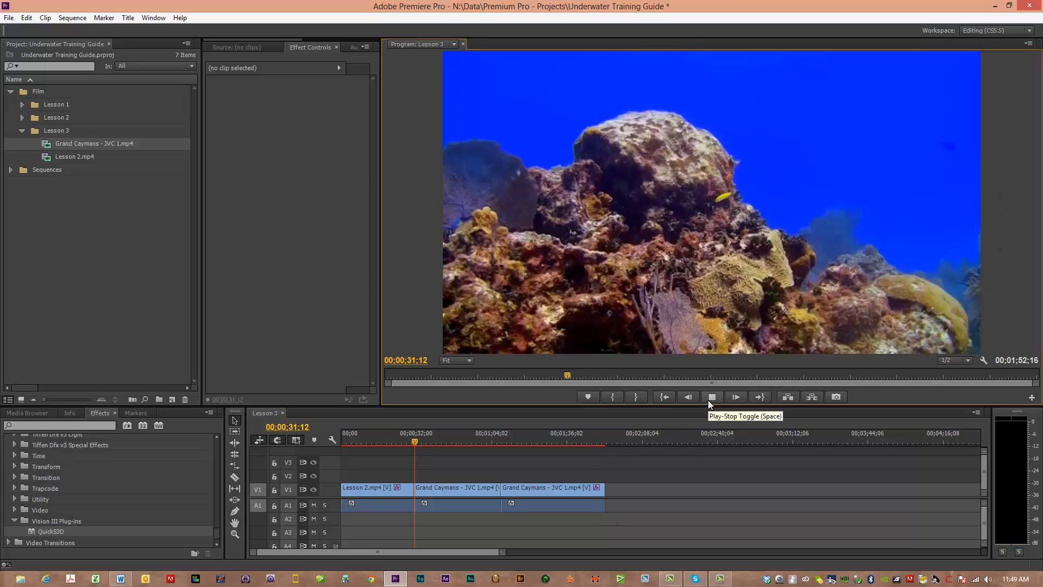